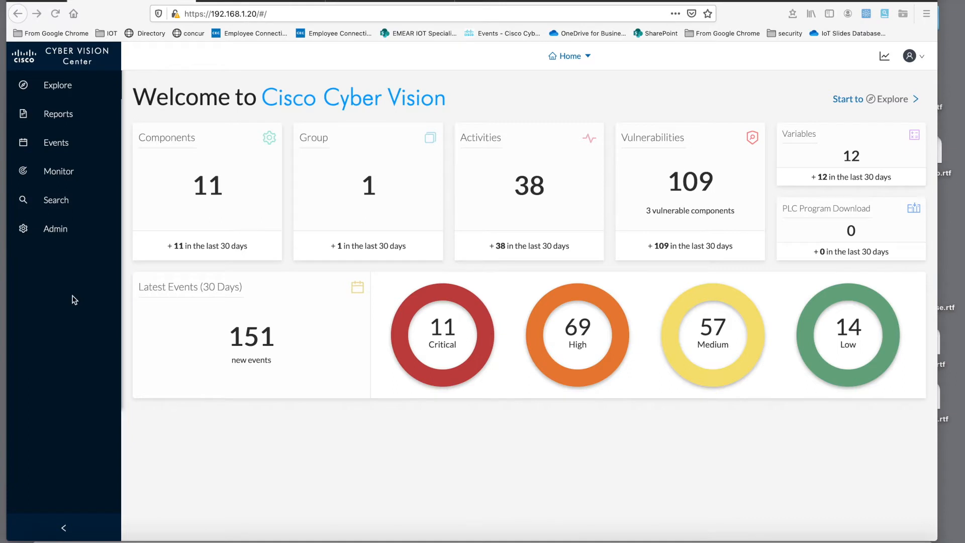
Review the pxGrid administration settings, including the ISE server's node name, hostname and IP address
{"action": "left_click", "coordinate": [58, 235]}
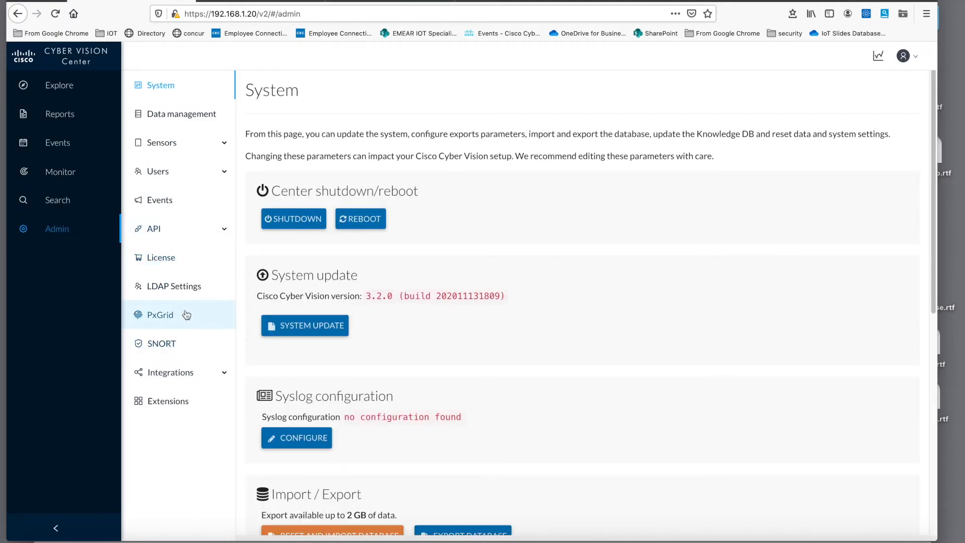
{"action": "left_click", "coordinate": [160, 317]}
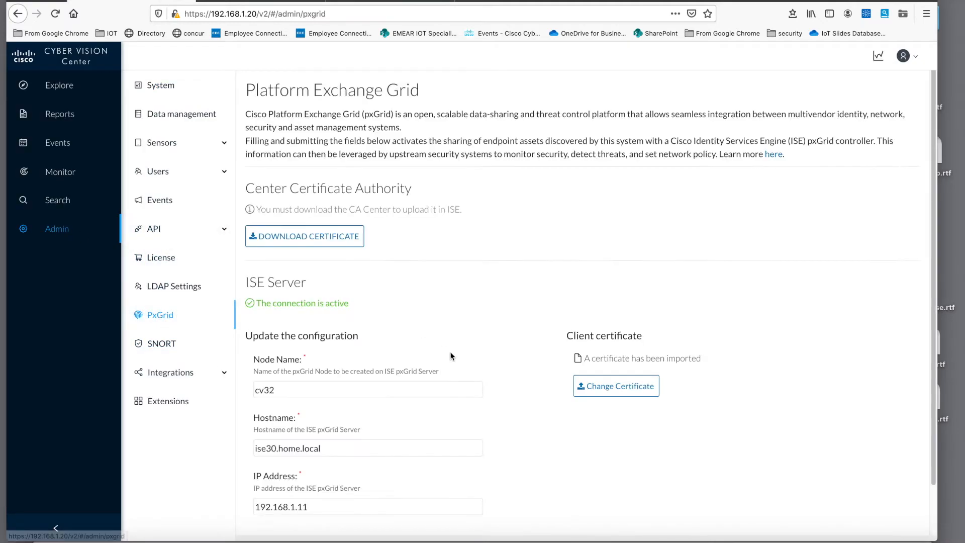
{"action": "scroll", "coordinate": [453, 356], "scroll_direction": "down", "scroll_amount": 2}
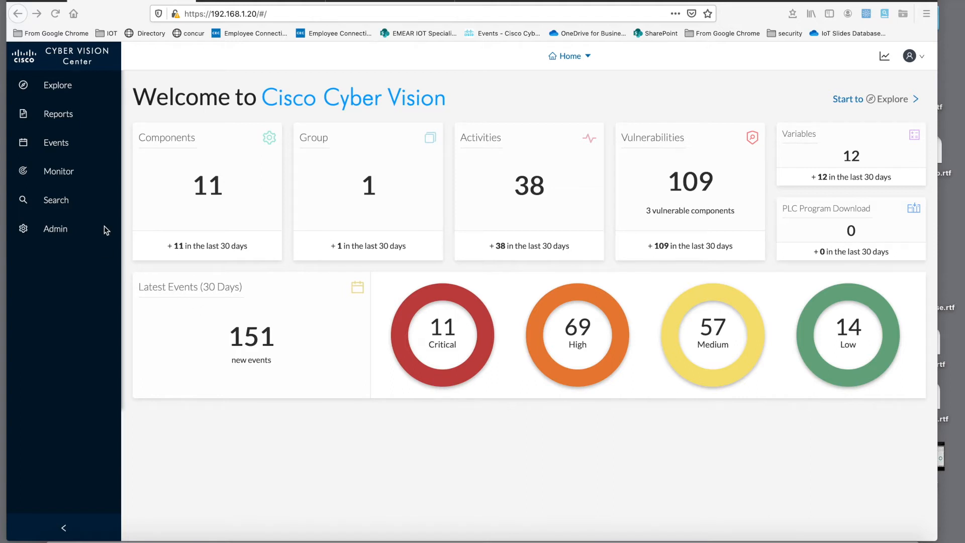
Explore the cell1 preset and display its component list
{"action": "left_click", "coordinate": [64, 90]}
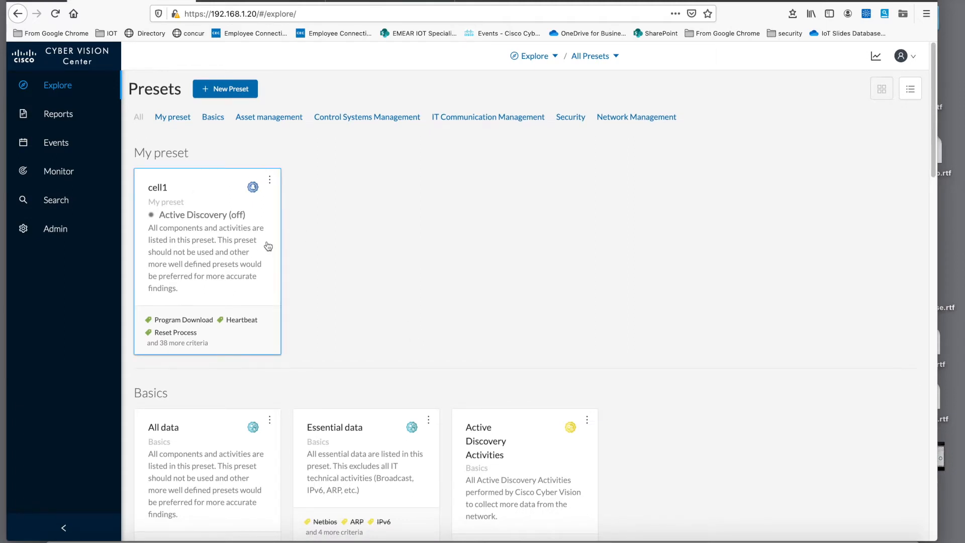
{"action": "left_click", "coordinate": [202, 255]}
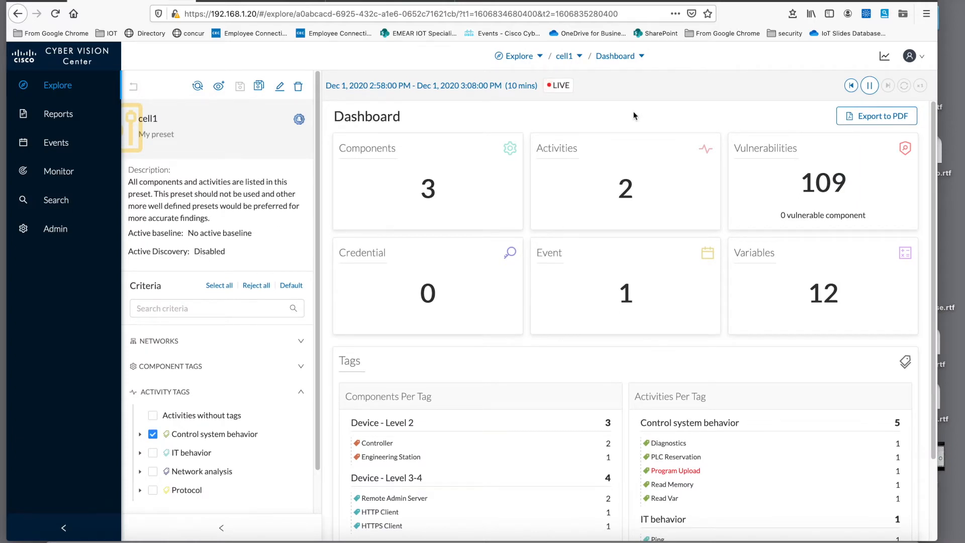
{"action": "left_click", "coordinate": [615, 56]}
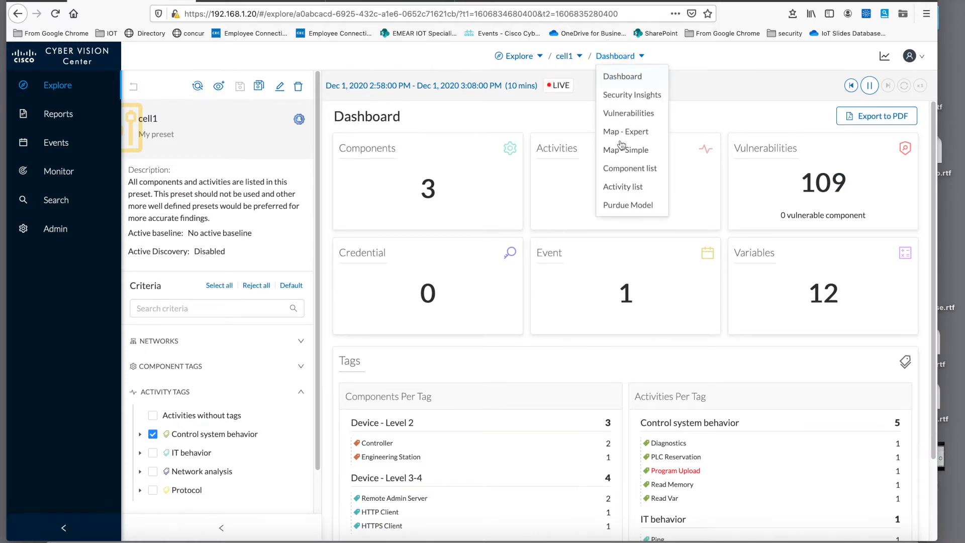
{"action": "left_click", "coordinate": [621, 167]}
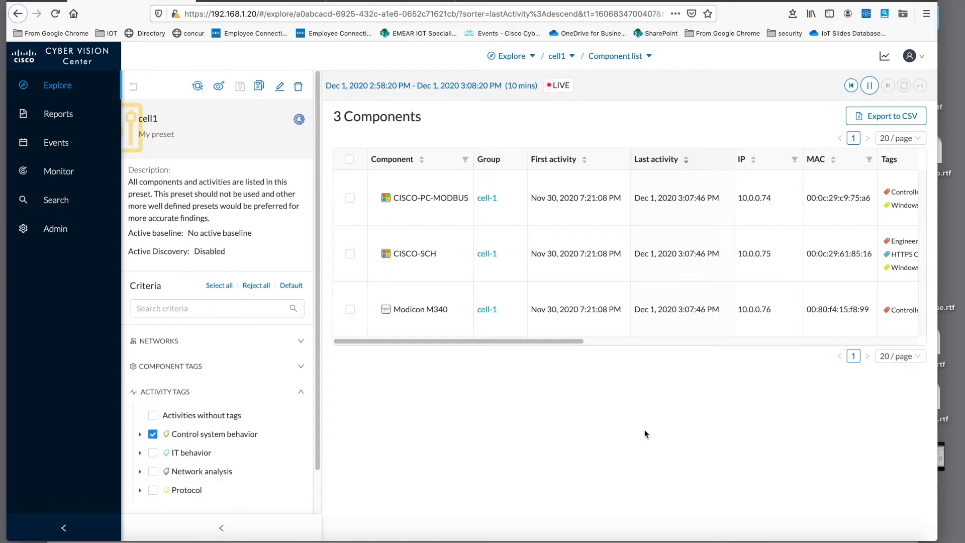
Show the cell1 preset as an expert map and collapse the legend
{"action": "left_click", "coordinate": [618, 57]}
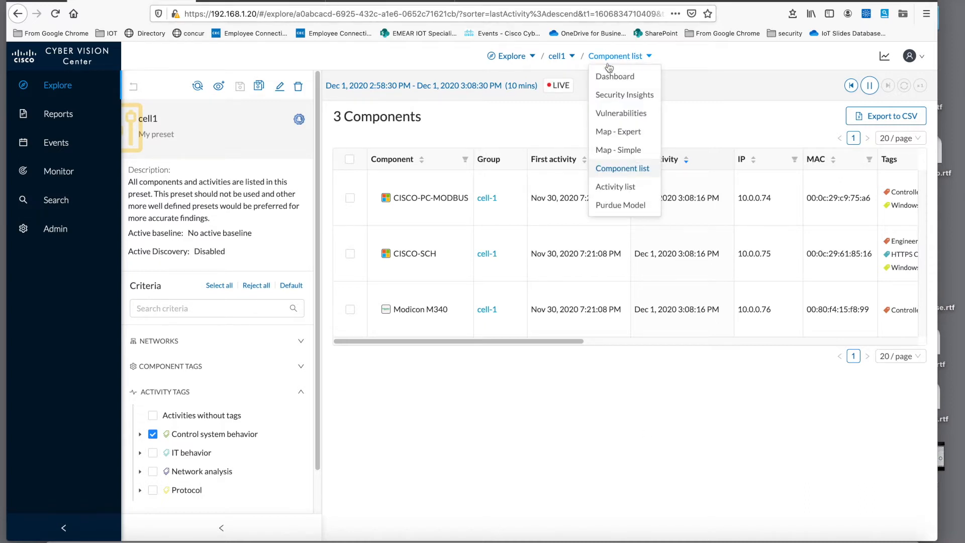
{"action": "left_click", "coordinate": [618, 134]}
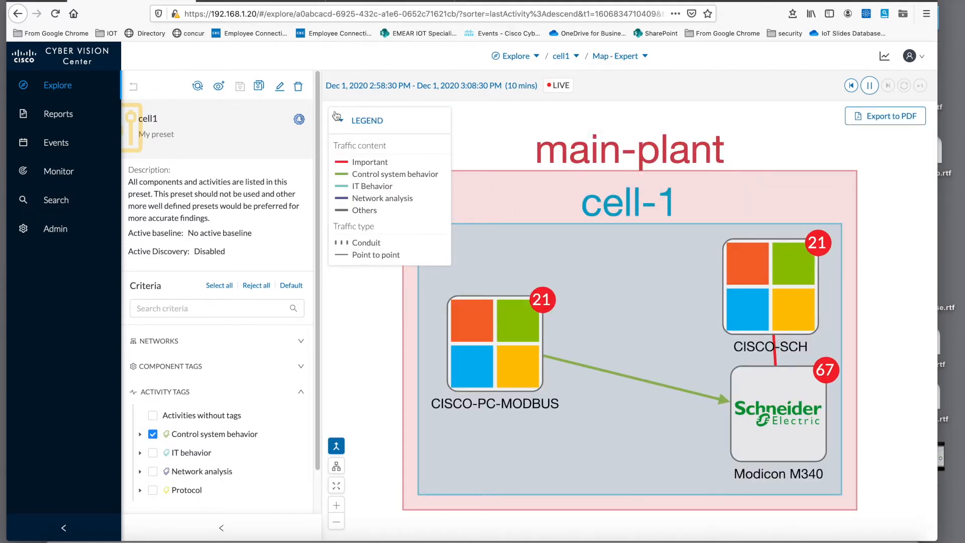
{"action": "left_click", "coordinate": [336, 116]}
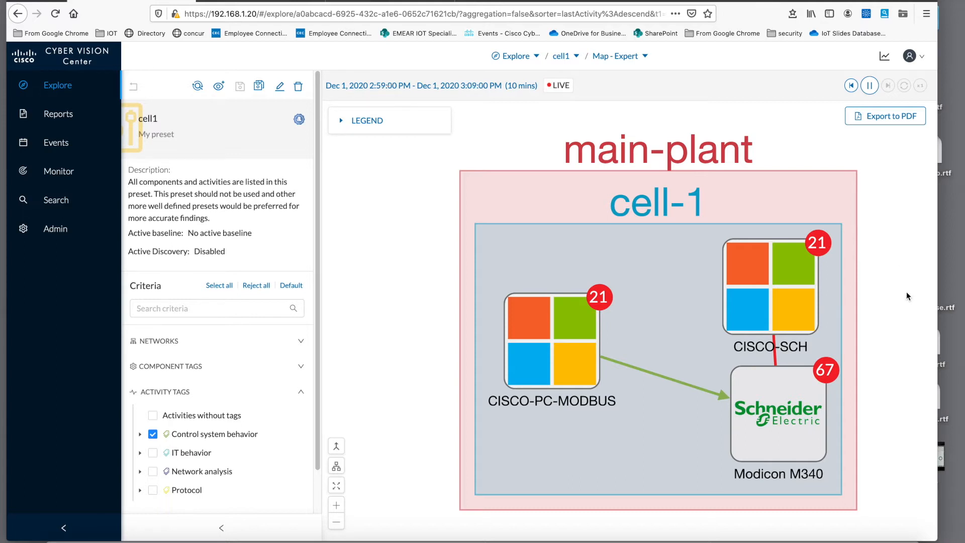
Open the technical sheet of the CISCO-PC-MODBUS component and review its properties
{"action": "left_click", "coordinate": [564, 352]}
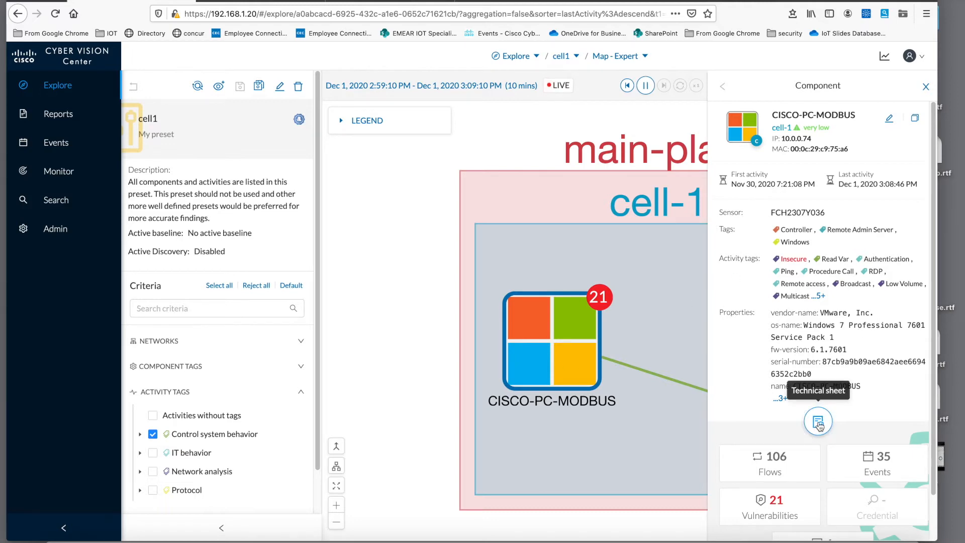
{"action": "left_click", "coordinate": [817, 422]}
{"action": "scroll", "coordinate": [442, 420], "scroll_direction": "down", "scroll_amount": 3}
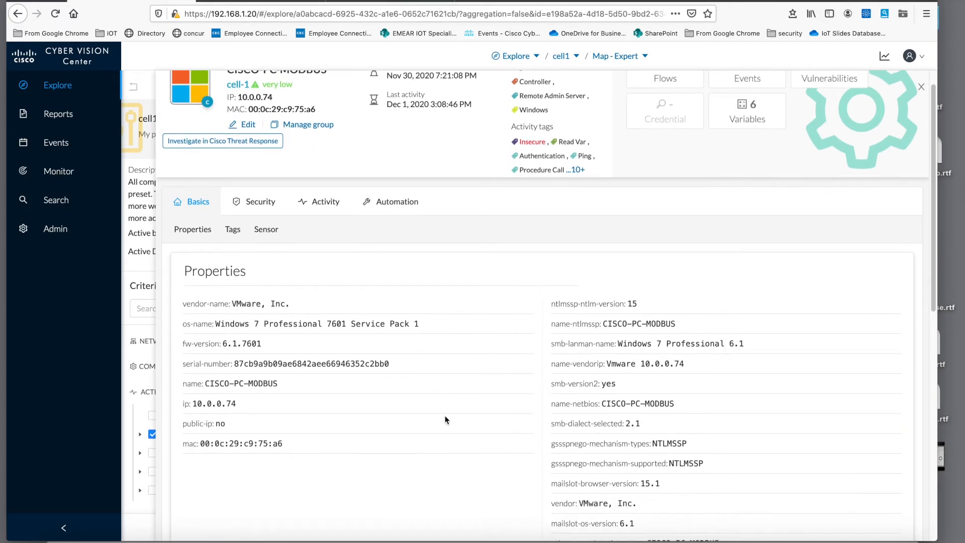
{"action": "scroll", "coordinate": [446, 420], "scroll_direction": "down", "scroll_amount": 2}
{"action": "scroll", "coordinate": [445, 420], "scroll_direction": "down", "scroll_amount": 1}
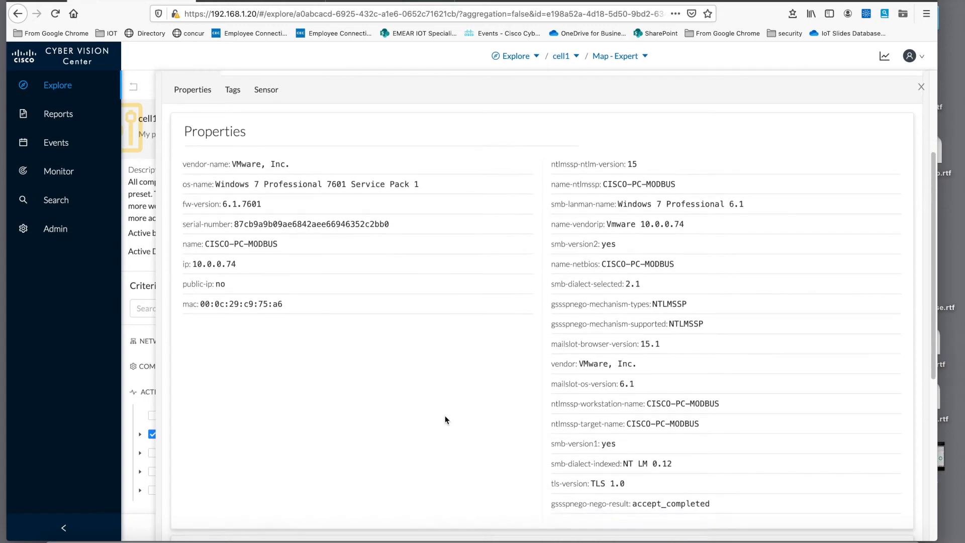
{"action": "scroll", "coordinate": [445, 420], "scroll_direction": "up", "scroll_amount": 5}
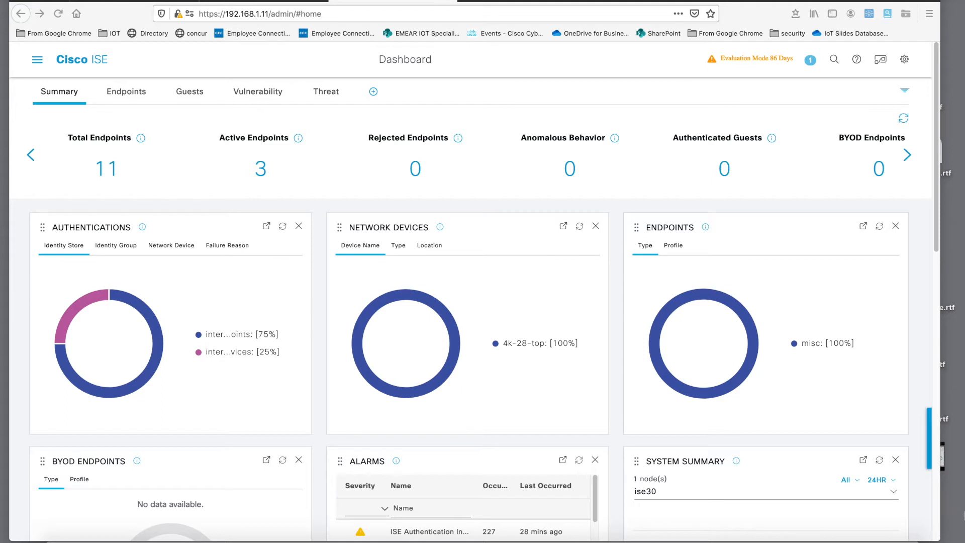
In Cisco ISE, review the pxGrid Services client list, certificate generation page and connection summary
{"action": "left_click", "coordinate": [37, 65]}
{"action": "left_click", "coordinate": [578, 101]}
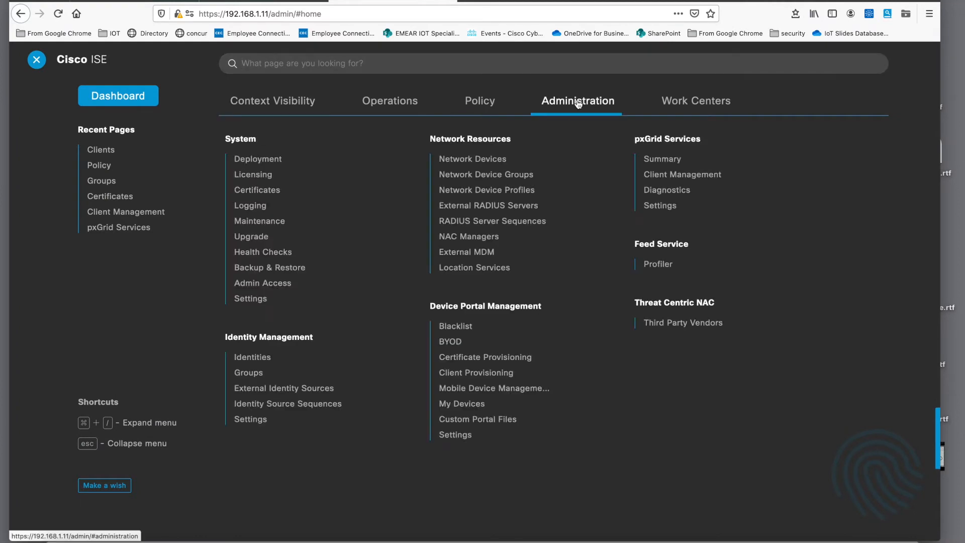
{"action": "left_click", "coordinate": [658, 146]}
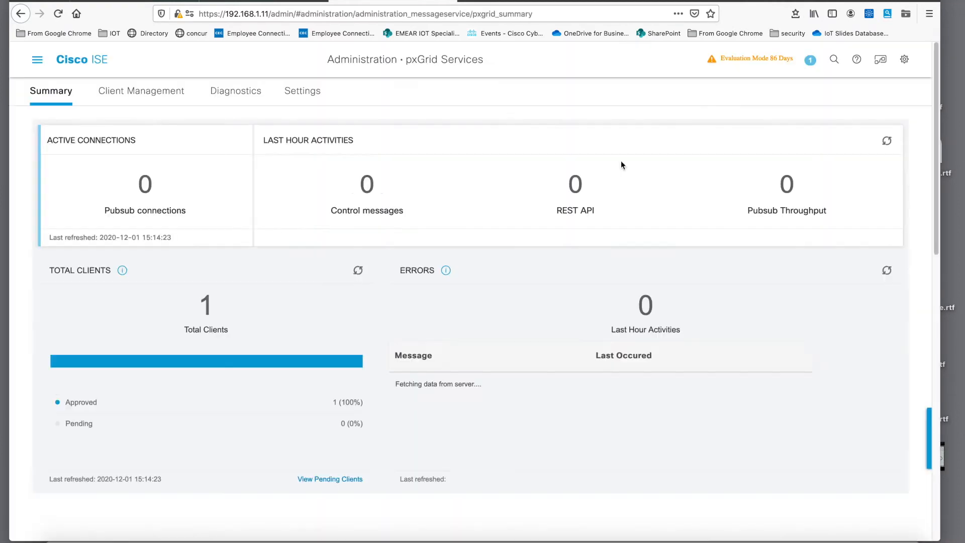
{"action": "left_click", "coordinate": [138, 92]}
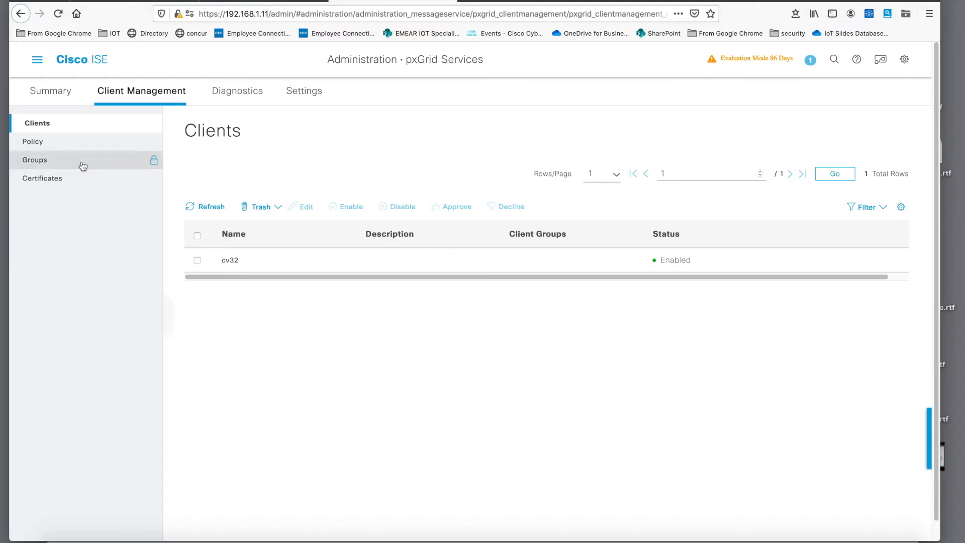
{"action": "left_click", "coordinate": [40, 179]}
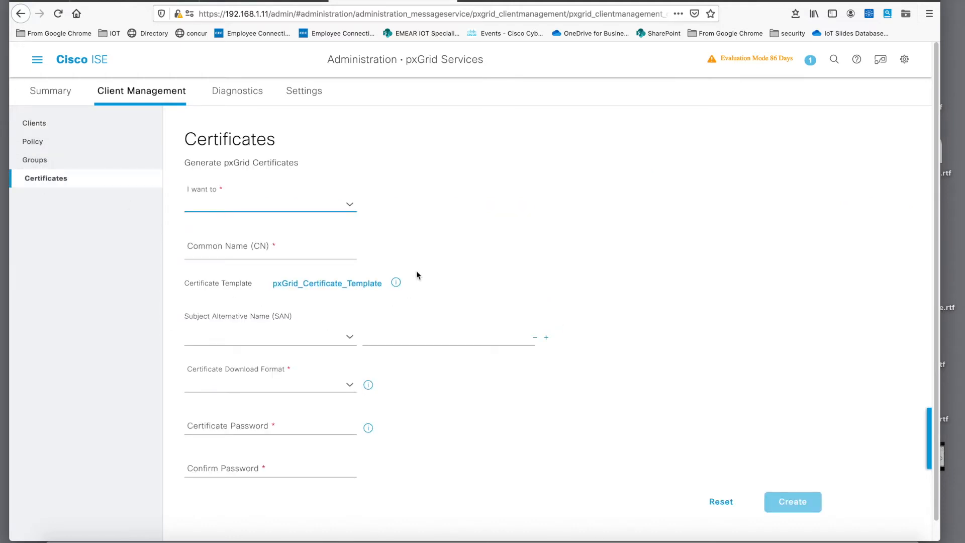
{"action": "left_click", "coordinate": [55, 93]}
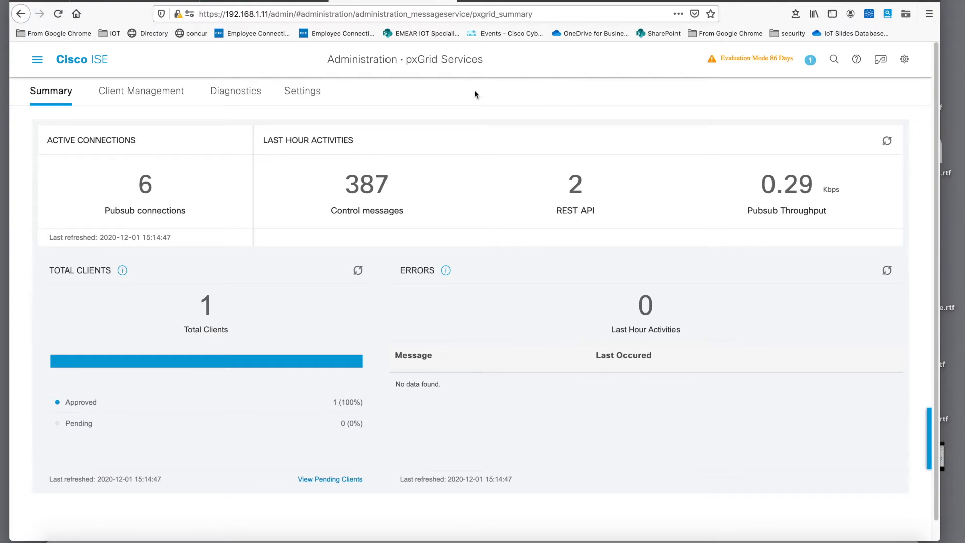
Open the trusted certificates in the ISE system administration and look through the list
{"action": "left_click", "coordinate": [38, 61]}
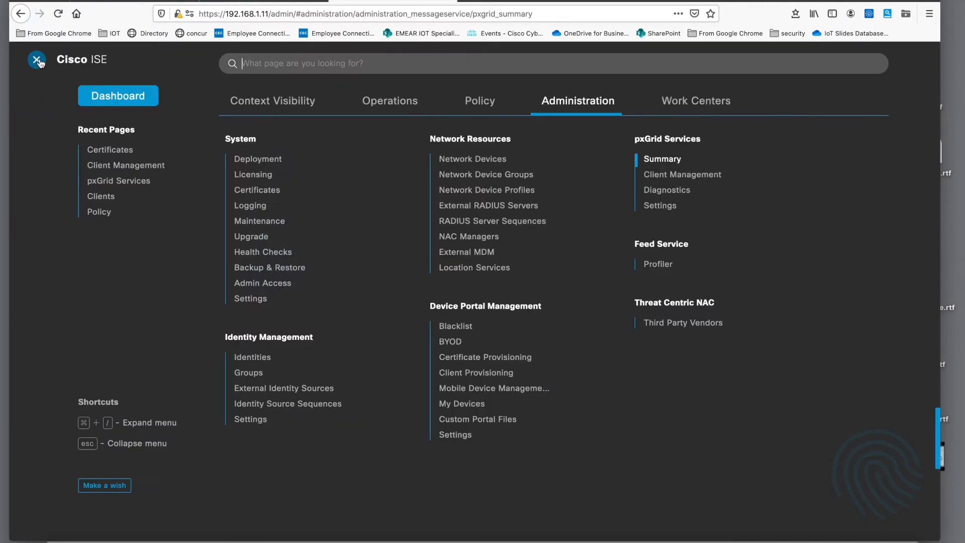
{"action": "left_click", "coordinate": [268, 192]}
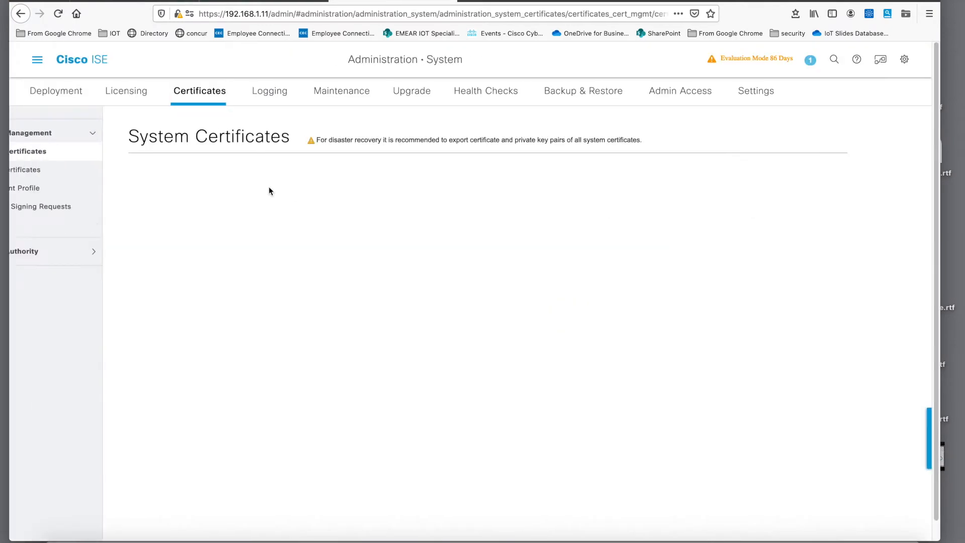
{"action": "left_click", "coordinate": [79, 175]}
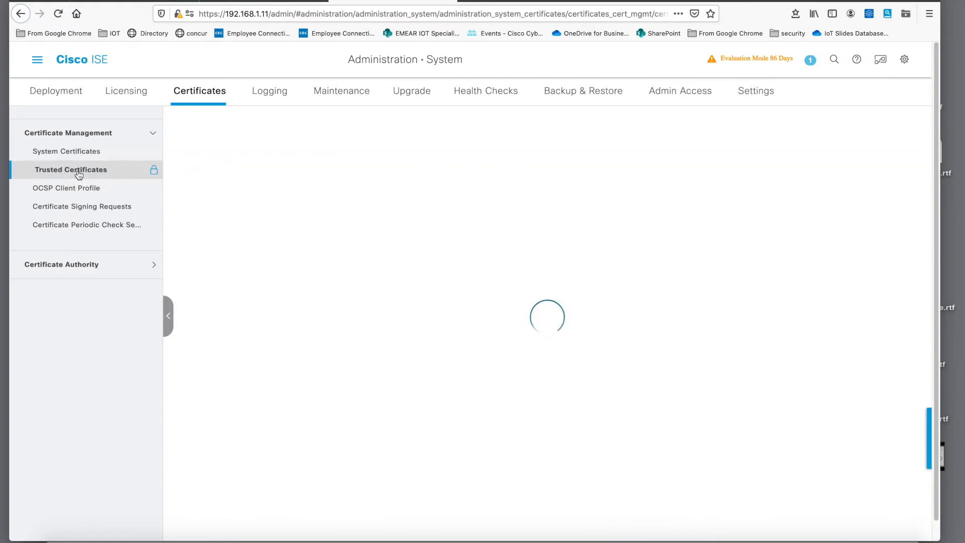
{"action": "scroll", "coordinate": [362, 405], "scroll_direction": "down", "scroll_amount": 3}
{"action": "scroll", "coordinate": [315, 377], "scroll_direction": "up", "scroll_amount": 1}
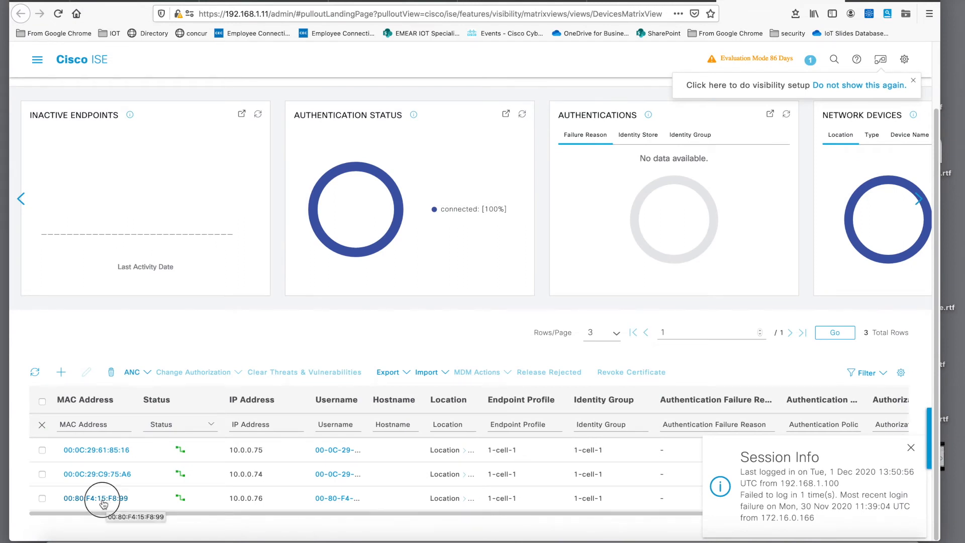
Open the attributes of endpoint 00:80:F4:15:F8:99 and read through them to the asset entries at the end
{"action": "left_click", "coordinate": [102, 499]}
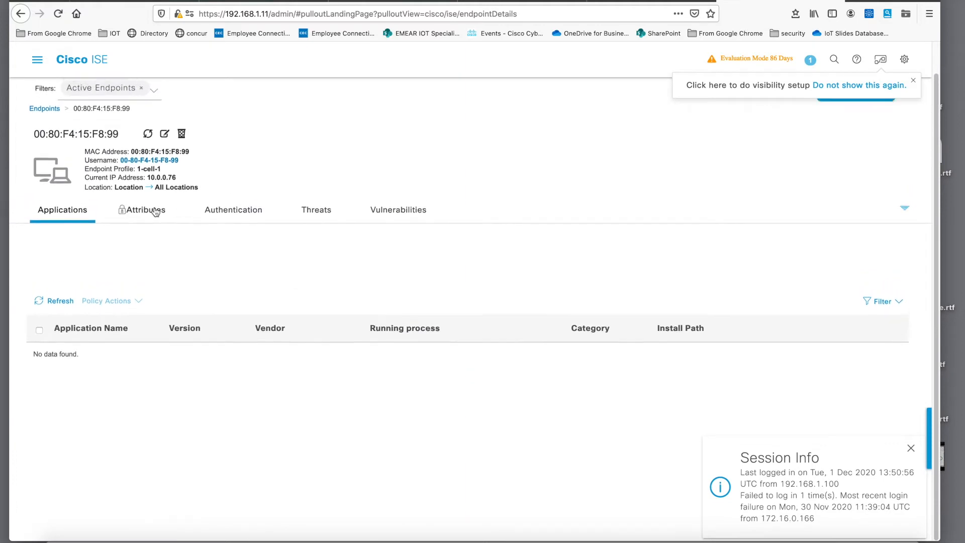
{"action": "left_click", "coordinate": [148, 238]}
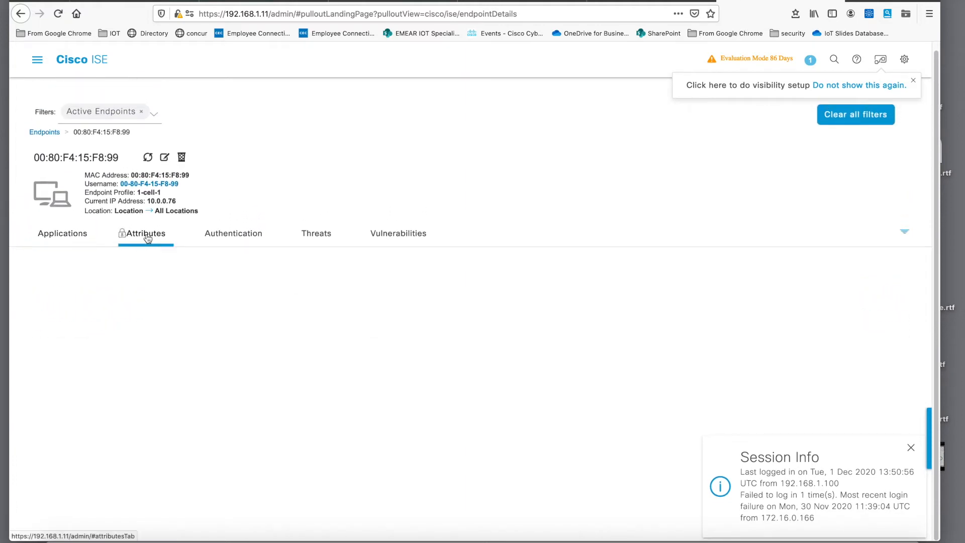
{"action": "scroll", "coordinate": [190, 295], "scroll_direction": "down", "scroll_amount": 5}
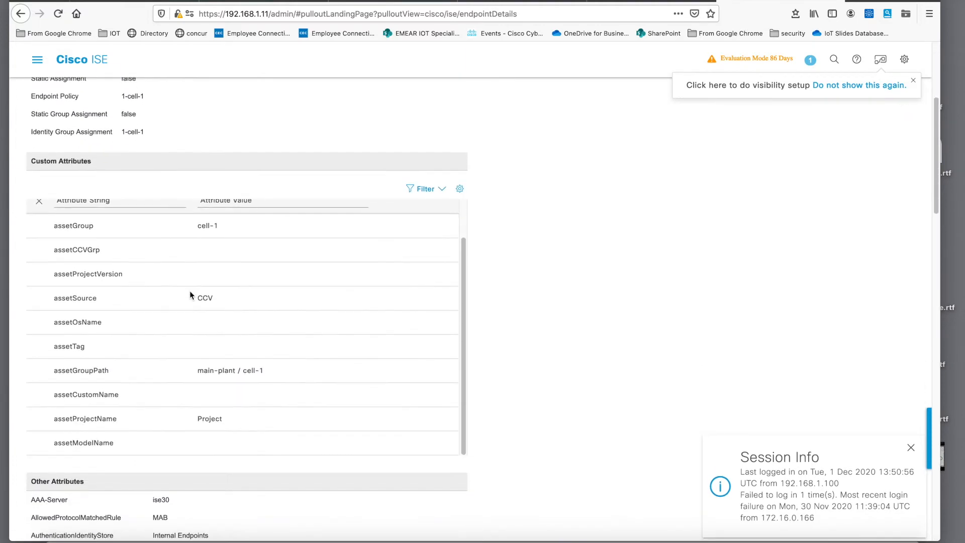
{"action": "scroll", "coordinate": [189, 295], "scroll_direction": "down", "scroll_amount": 9}
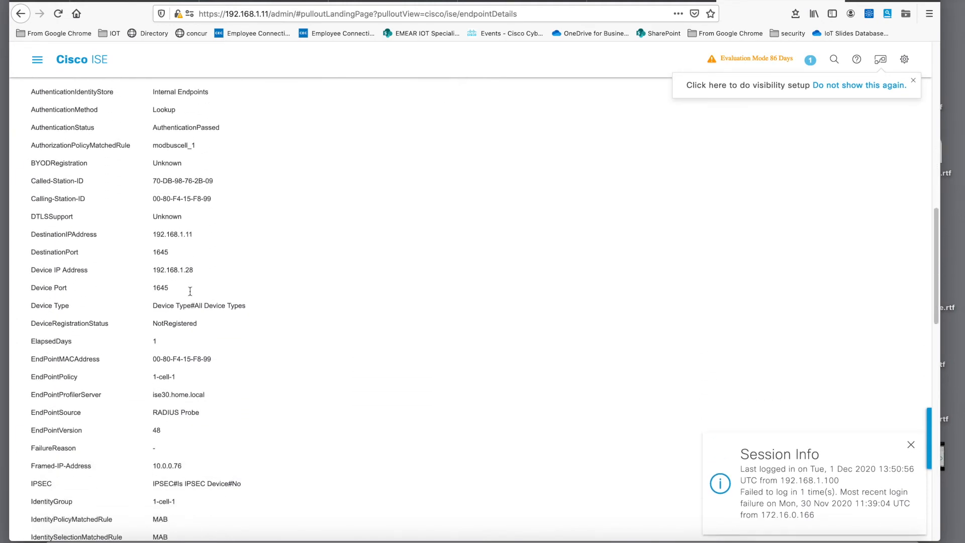
{"action": "scroll", "coordinate": [189, 290], "scroll_direction": "down", "scroll_amount": 15}
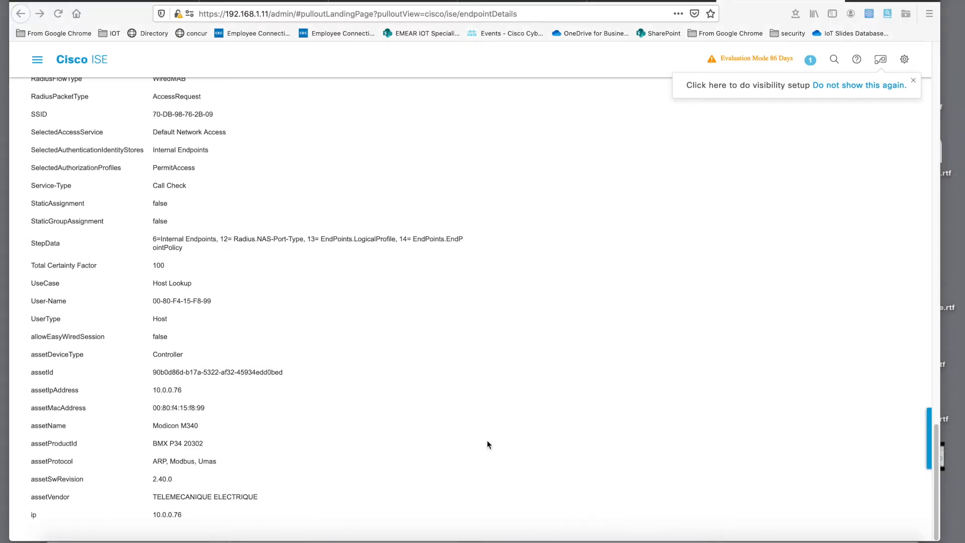
Return to the endpoint's Custom Attributes table and examine its asset group and group path entries
{"action": "scroll", "coordinate": [487, 444], "scroll_direction": "up", "scroll_amount": 20}
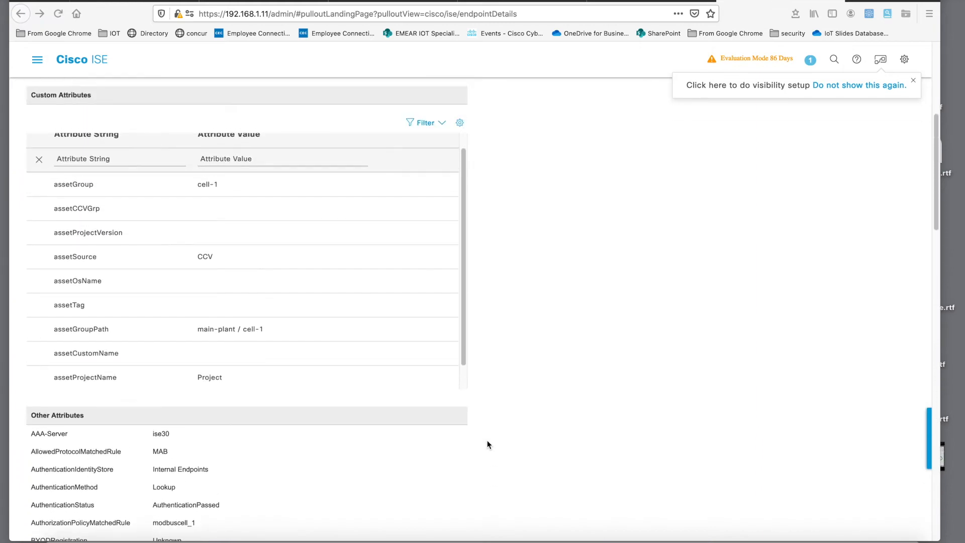
{"action": "scroll", "coordinate": [487, 444], "scroll_direction": "up", "scroll_amount": 1}
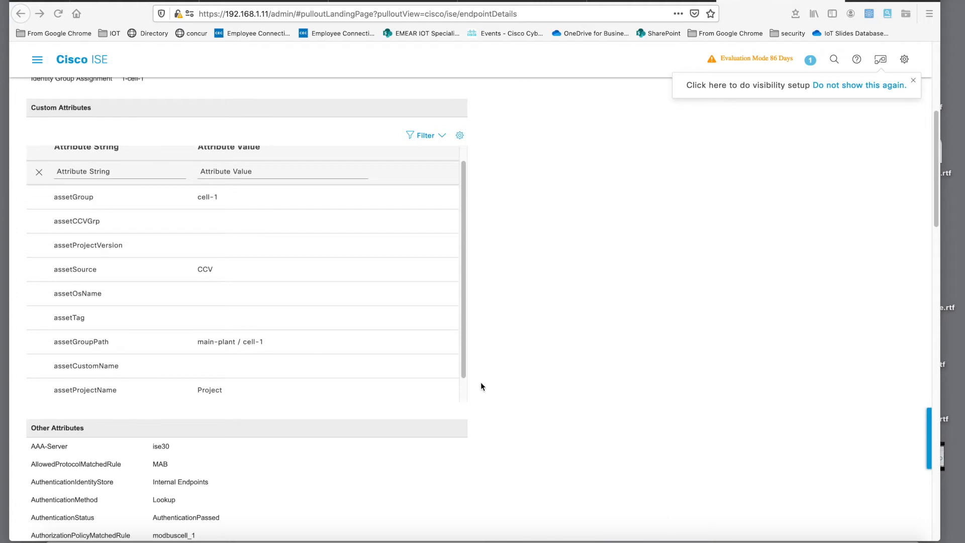
{"action": "left_click", "coordinate": [463, 372]}
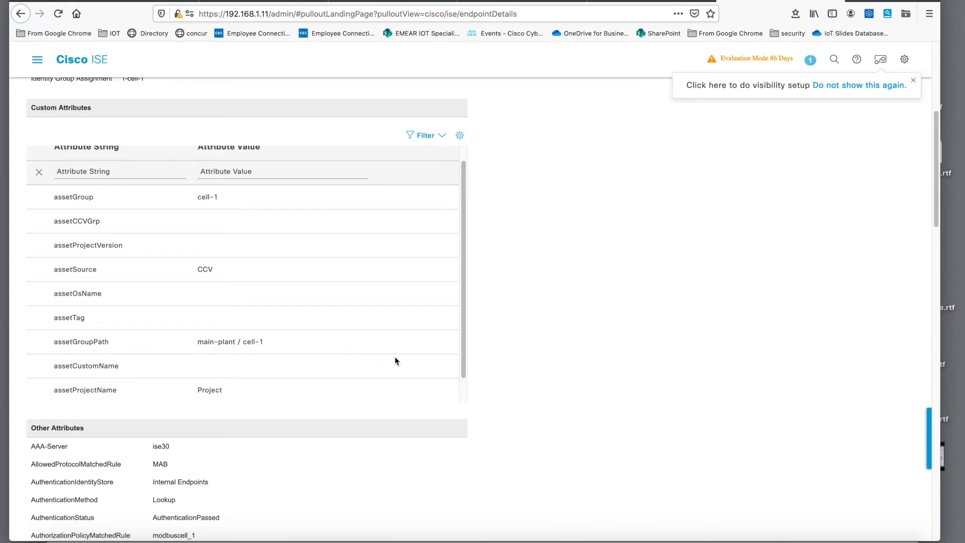
{"action": "left_click_drag", "start_coordinate": [461, 337], "coordinate": [460, 320]}
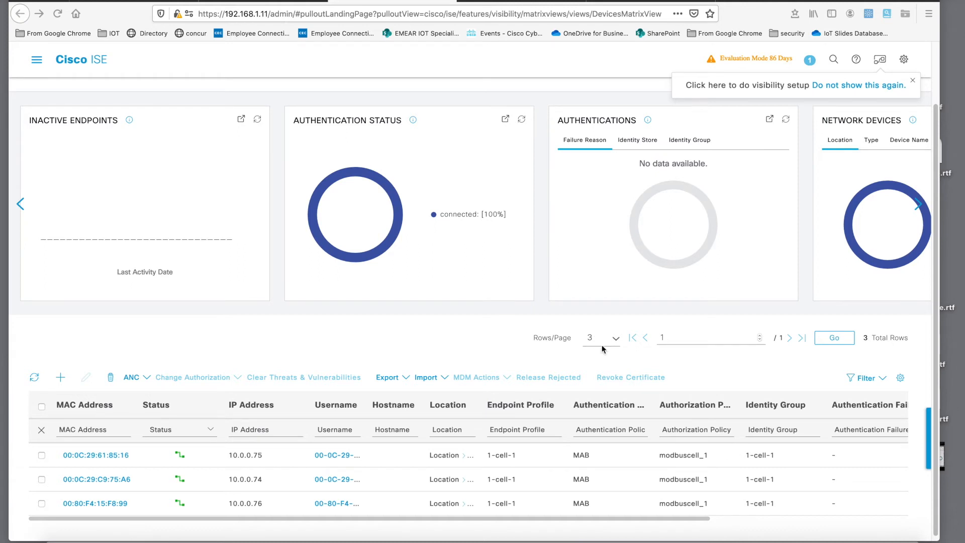
Open the profiling policy 1-cell-1 and examine the asset group condition in its rule
{"action": "key", "text": "super+slash"}
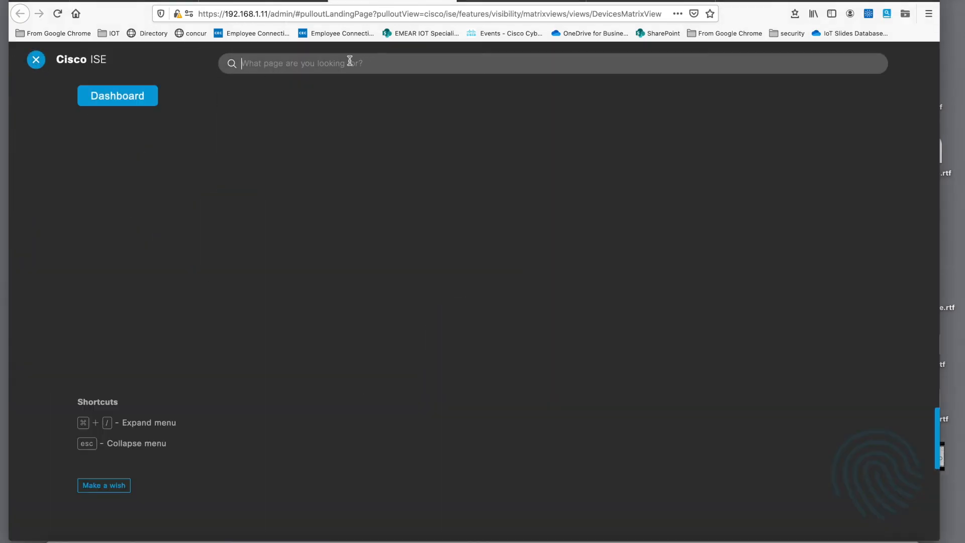
{"action": "left_click", "coordinate": [140, 100]}
{"action": "key", "text": "super+slash"}
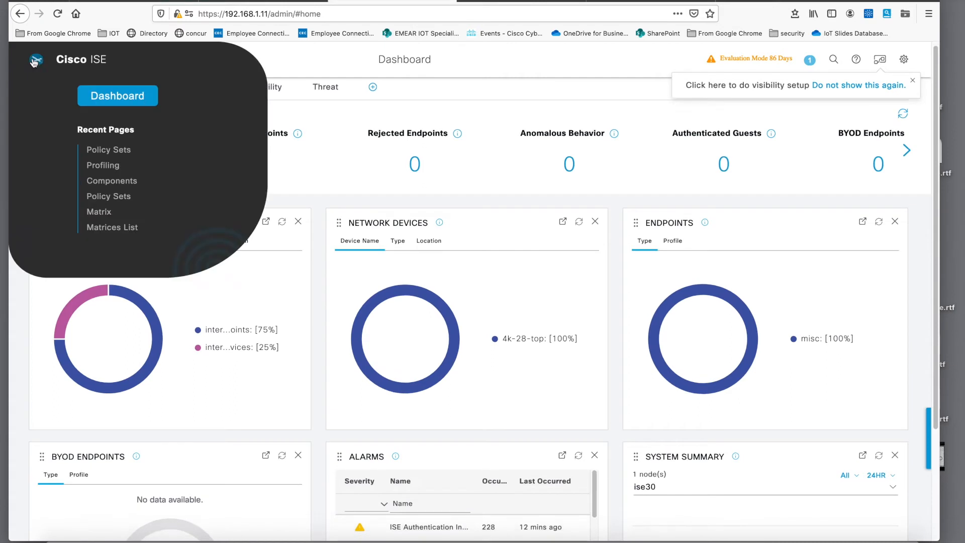
{"action": "left_click", "coordinate": [477, 102]}
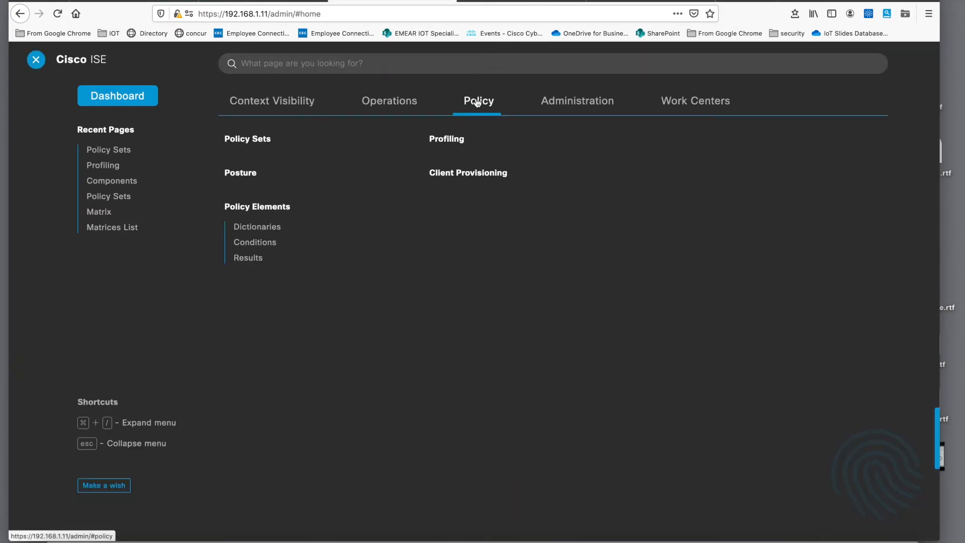
{"action": "left_click", "coordinate": [444, 144]}
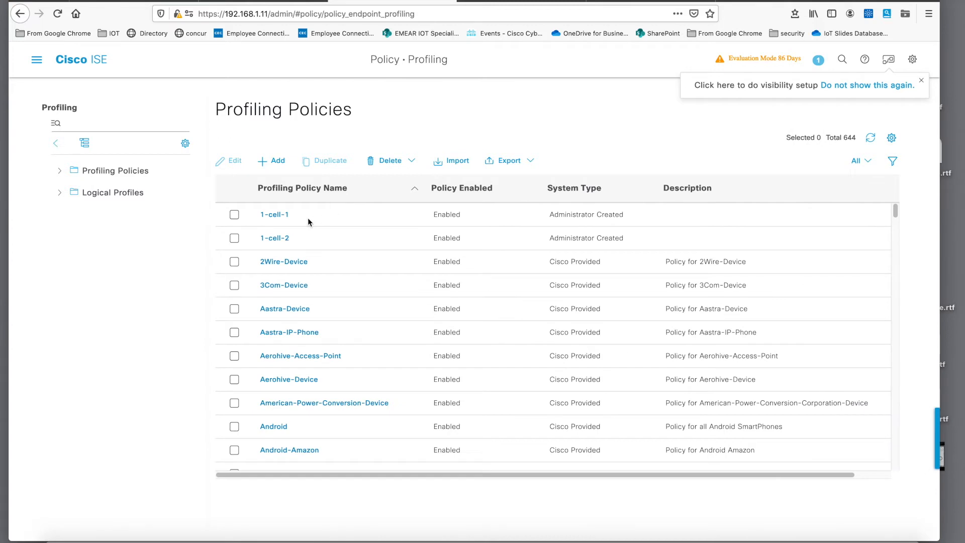
{"action": "left_click", "coordinate": [280, 218]}
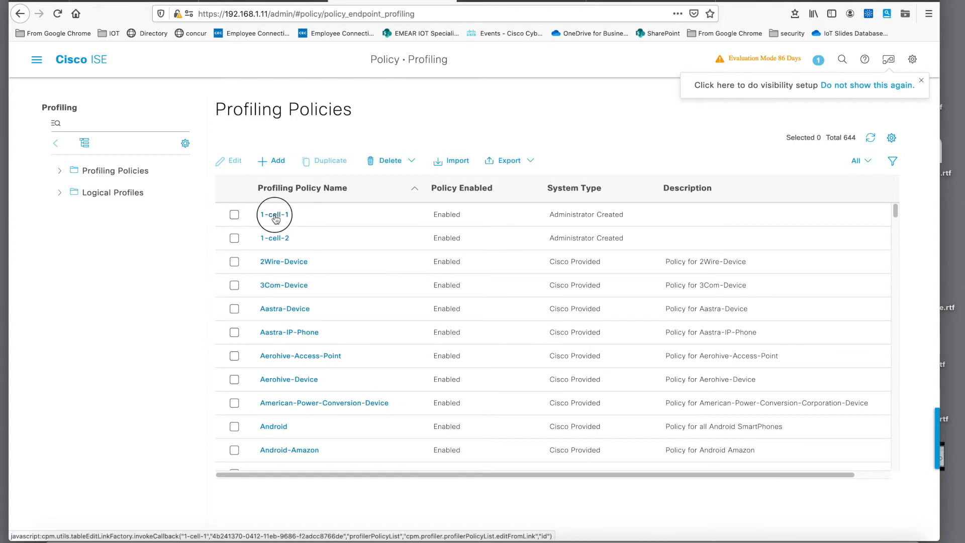
{"action": "scroll", "coordinate": [614, 309], "scroll_direction": "down", "scroll_amount": 1}
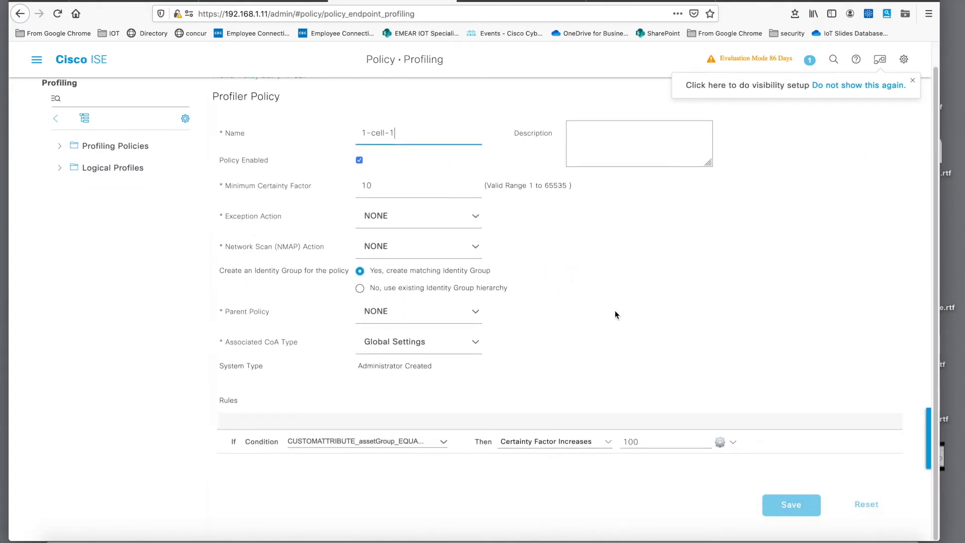
{"action": "left_click", "coordinate": [427, 442]}
{"action": "scroll", "coordinate": [382, 95], "scroll_direction": "up", "scroll_amount": 1}
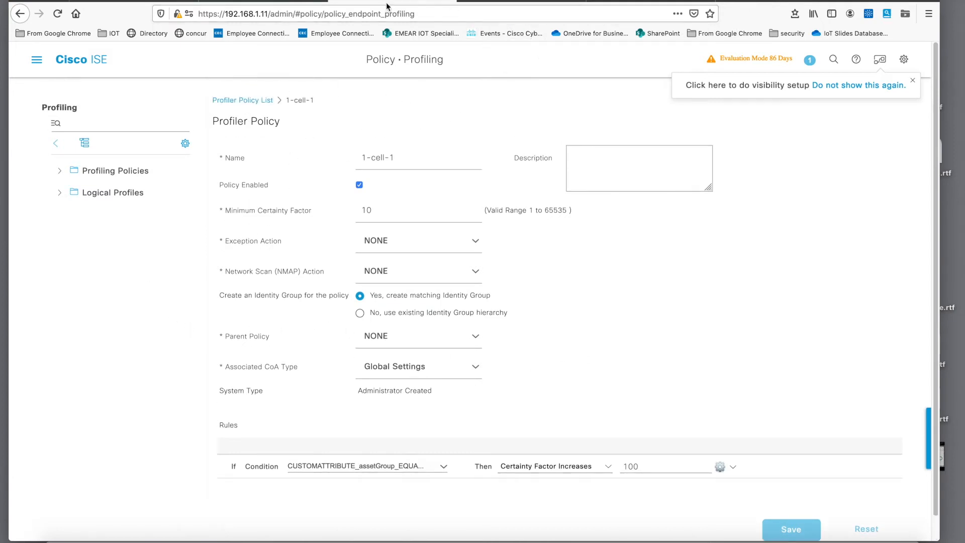
Open the Default policy set's authorization policy and examine the modbuscell_1 and modbuscell_2 rules
{"action": "left_click", "coordinate": [36, 63]}
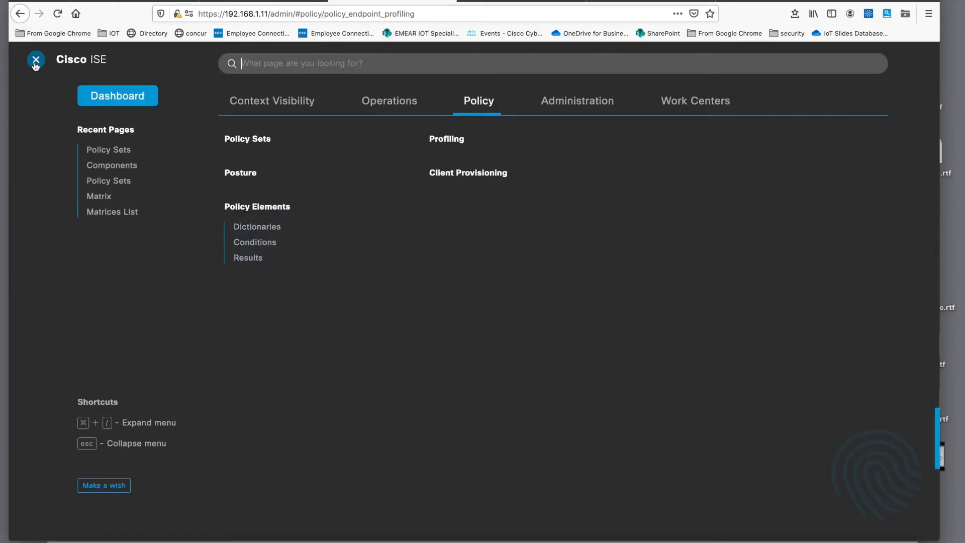
{"action": "left_click", "coordinate": [249, 139]}
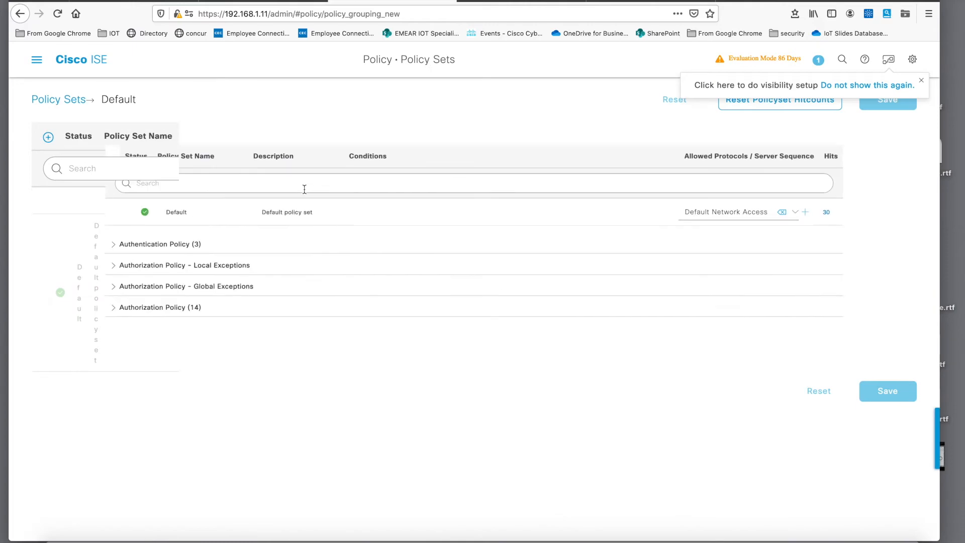
{"action": "left_click", "coordinate": [123, 323]}
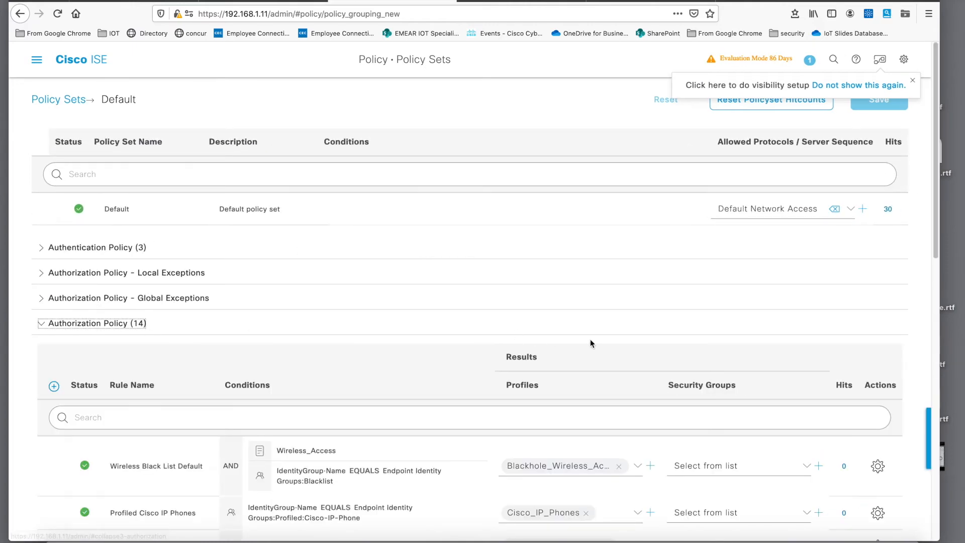
{"action": "scroll", "coordinate": [590, 339], "scroll_direction": "down", "scroll_amount": 10}
{"action": "scroll", "coordinate": [537, 338], "scroll_direction": "down", "scroll_amount": 3}
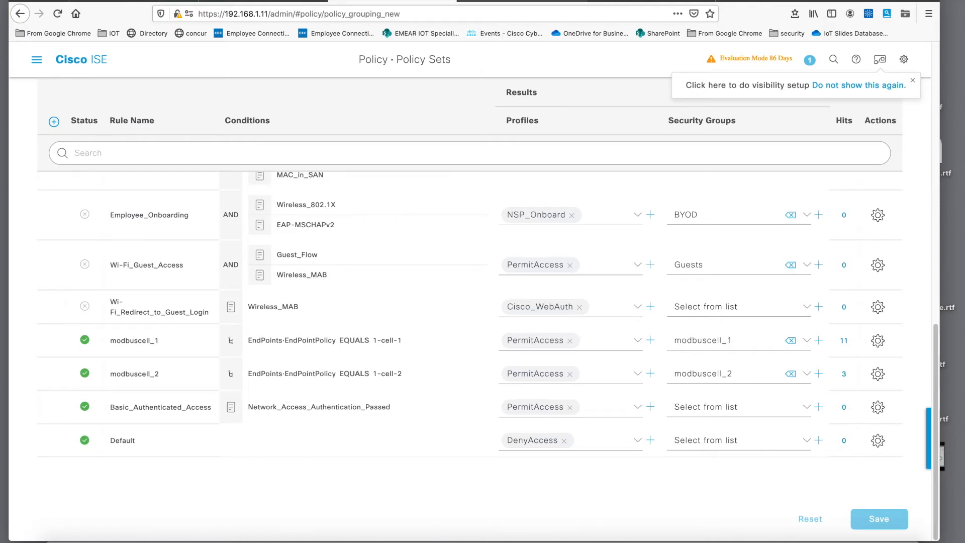
In the TrustSec work center, look through the security groups including modbuscell_1 and modbuscell_2, and open the TrustSec policy
{"action": "left_click", "coordinate": [521, 1]}
{"action": "left_click", "coordinate": [618, 1]}
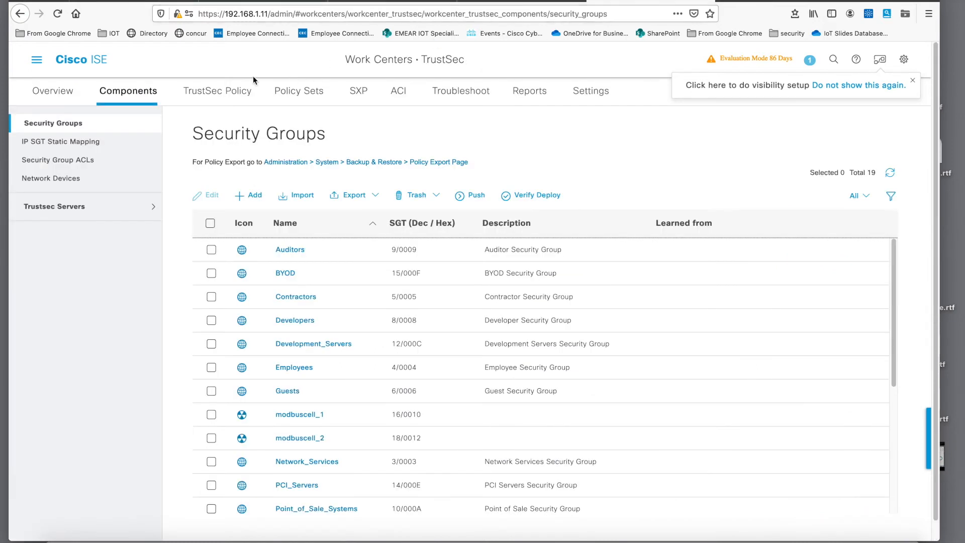
{"action": "scroll", "coordinate": [380, 274], "scroll_direction": "down", "scroll_amount": 5}
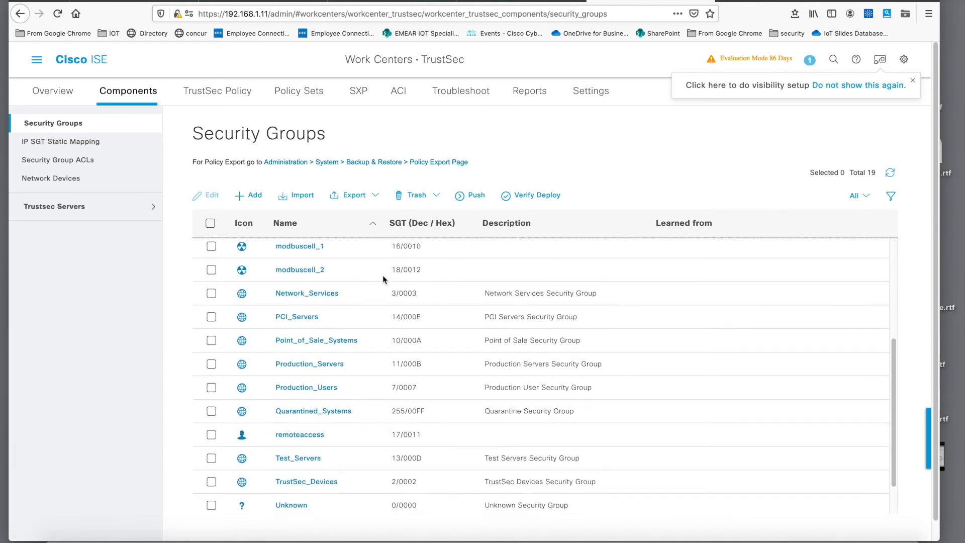
{"action": "scroll", "coordinate": [382, 275], "scroll_direction": "up", "scroll_amount": 3}
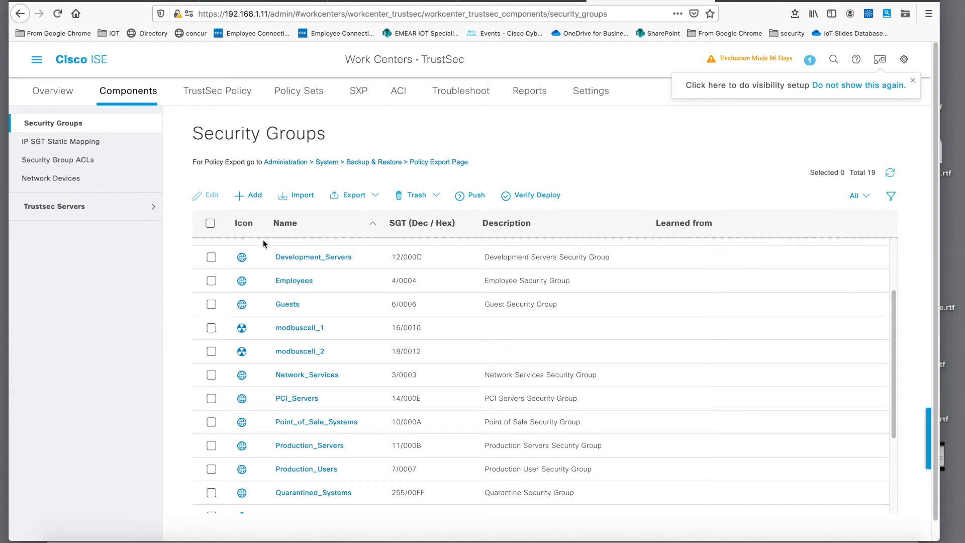
{"action": "left_click", "coordinate": [236, 93]}
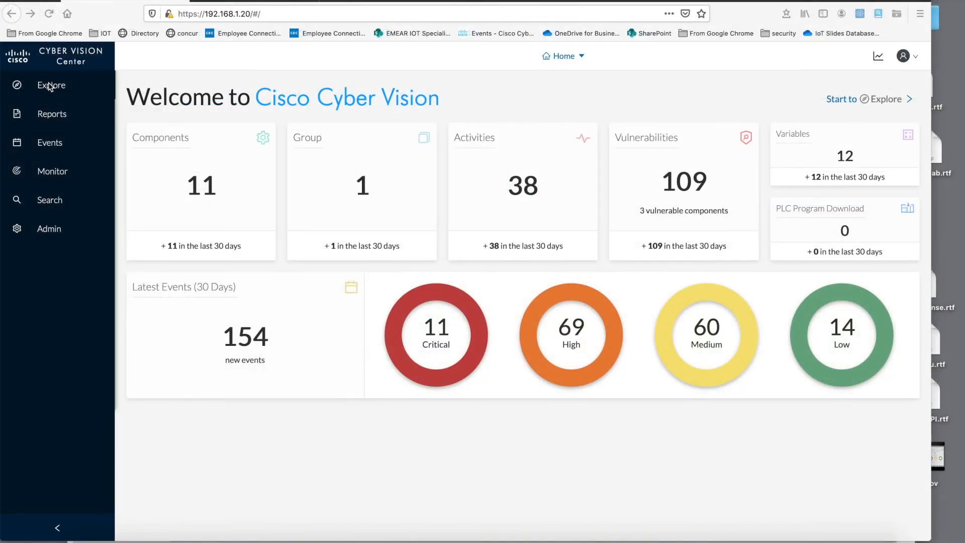
In Cisco Cyber Vision, open the cell1 preset and review its component list
{"action": "left_click", "coordinate": [50, 88]}
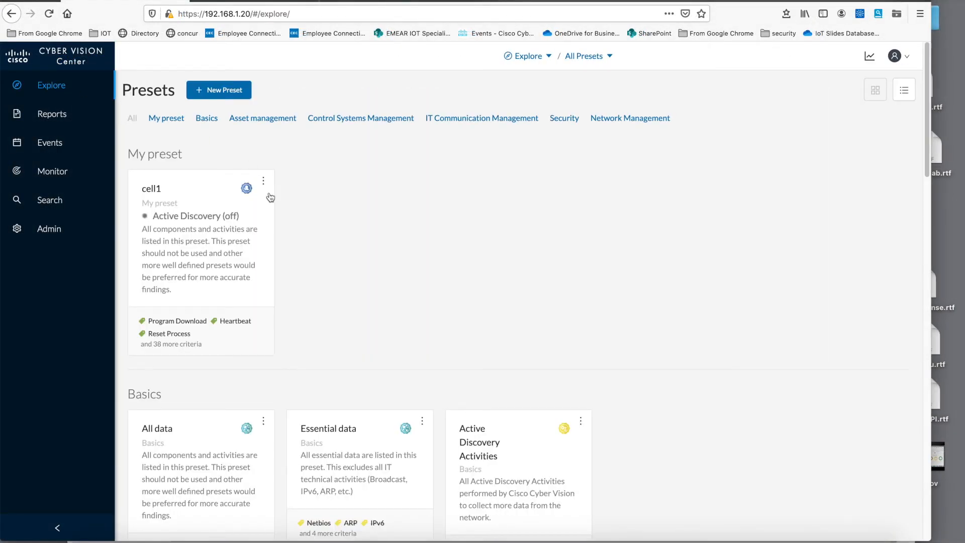
{"action": "left_click", "coordinate": [194, 265]}
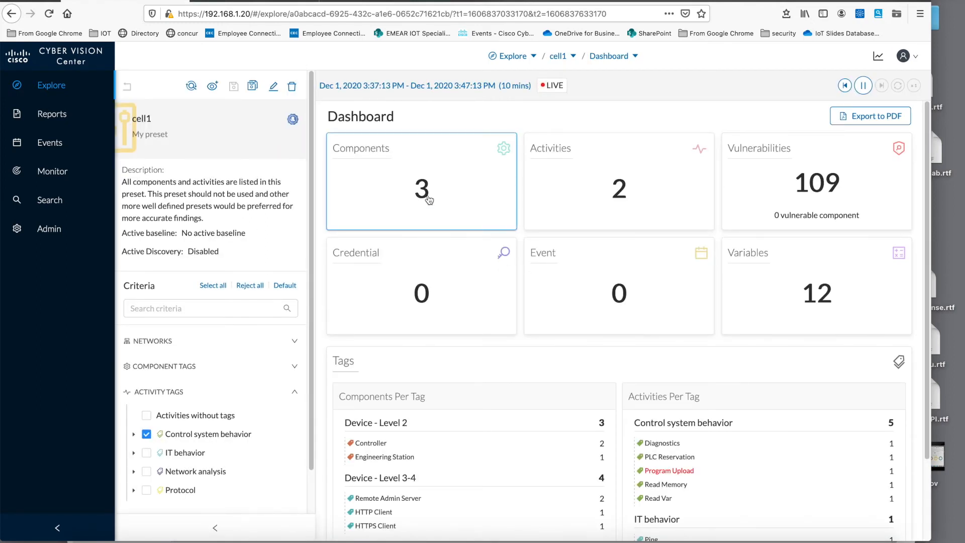
{"action": "left_click", "coordinate": [429, 200]}
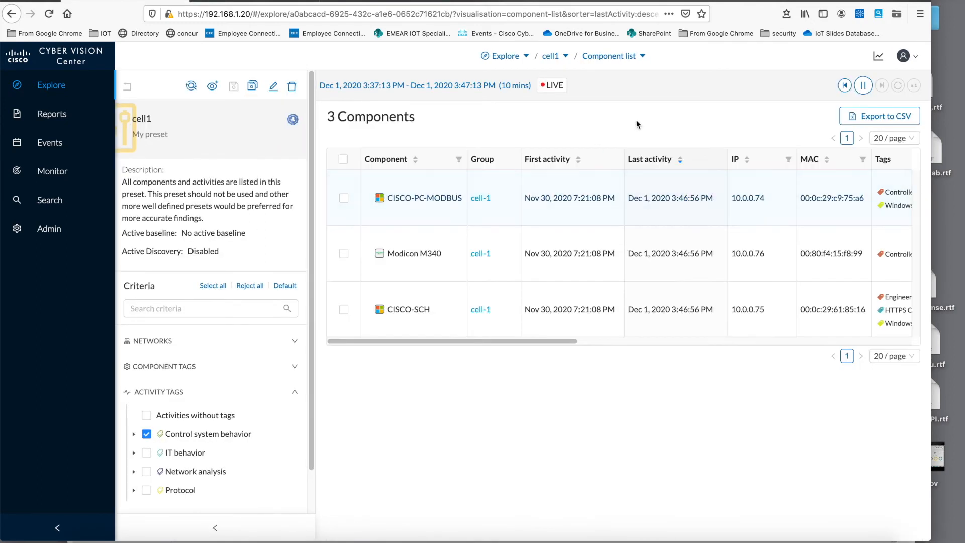
Show the cell1 preset as Map - Expert and collapse the legend to examine the group layout
{"action": "left_click", "coordinate": [620, 58]}
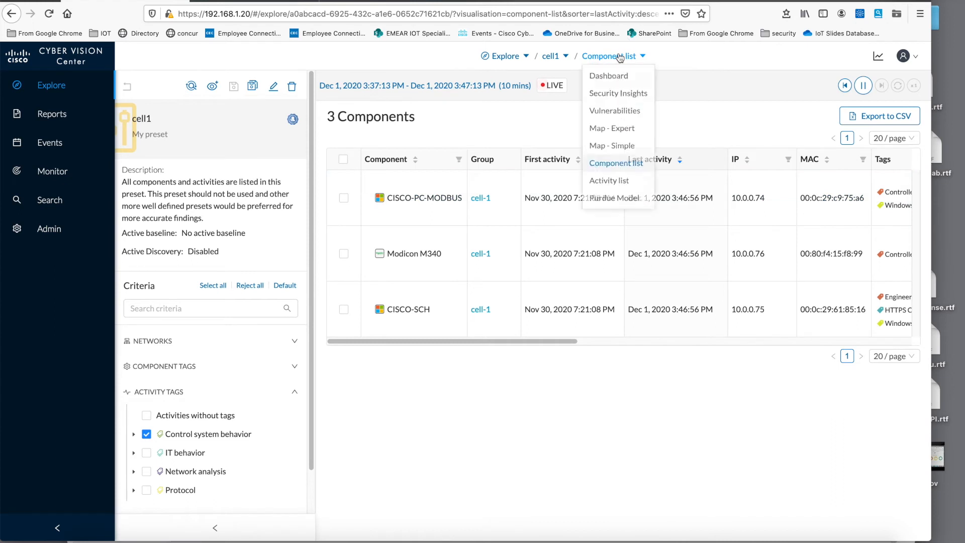
{"action": "left_click", "coordinate": [611, 129]}
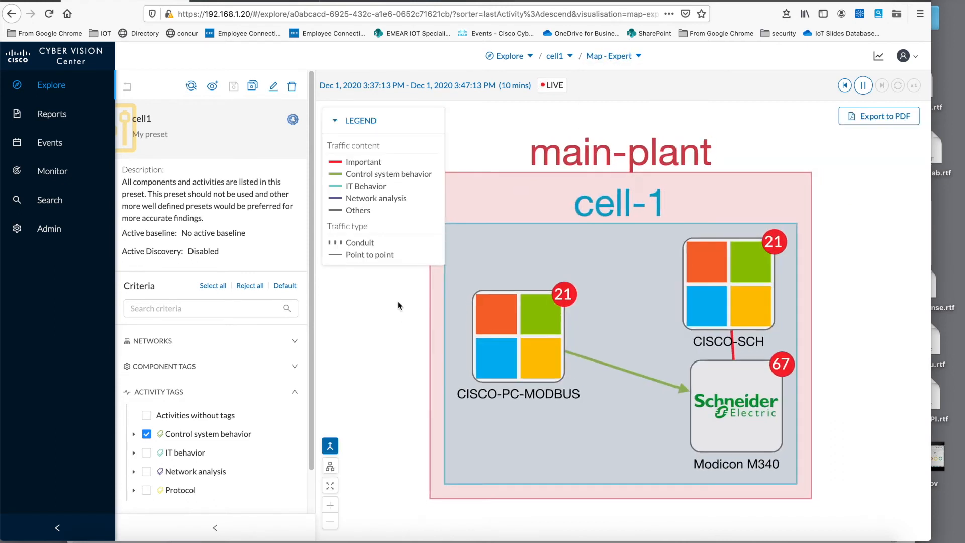
{"action": "left_click", "coordinate": [339, 123]}
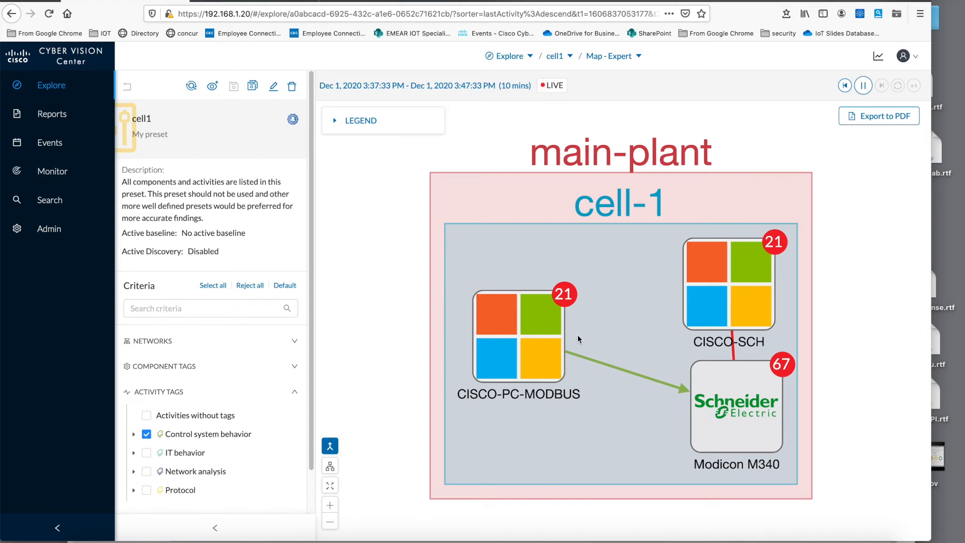
Switch to the 10.0.0.74 session in Microsoft Remote Desktop, check the Modbus tester and ping window, and return to the Cyber Vision map
{"action": "left_click", "coordinate": [258, 2]}
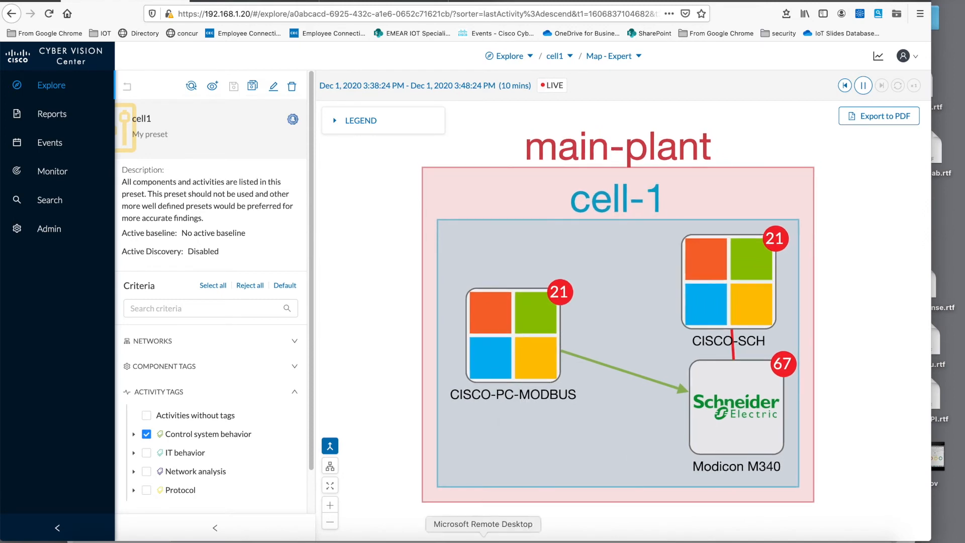
{"action": "left_click", "coordinate": [484, 539]}
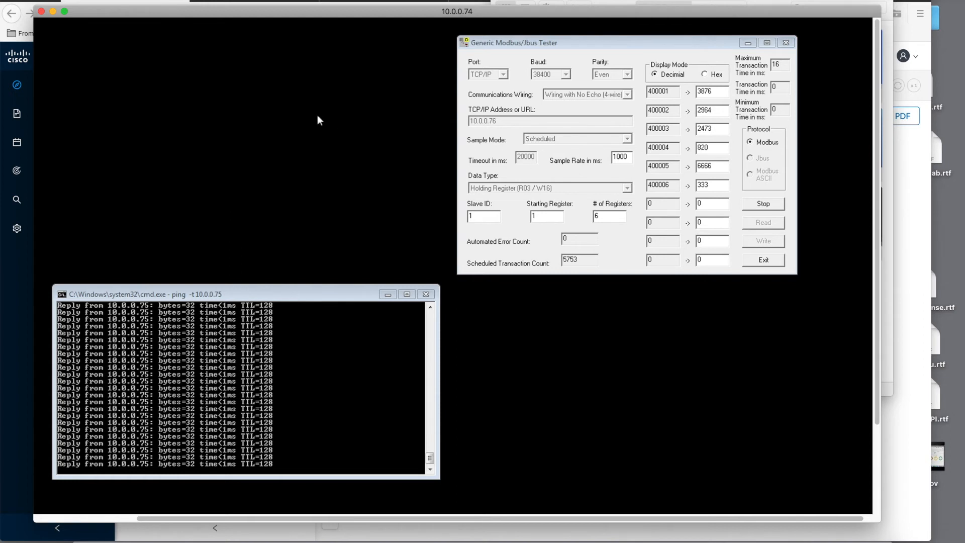
{"action": "left_click", "coordinate": [130, 11]}
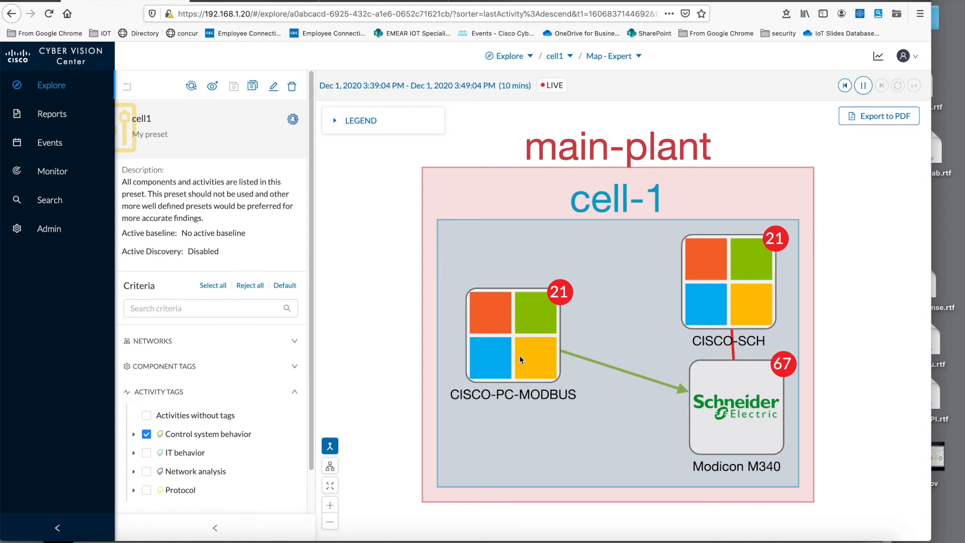
Move the CISCO-PC-MODBUS component to the existing group cell-2 and close its details
{"action": "left_click", "coordinate": [508, 331]}
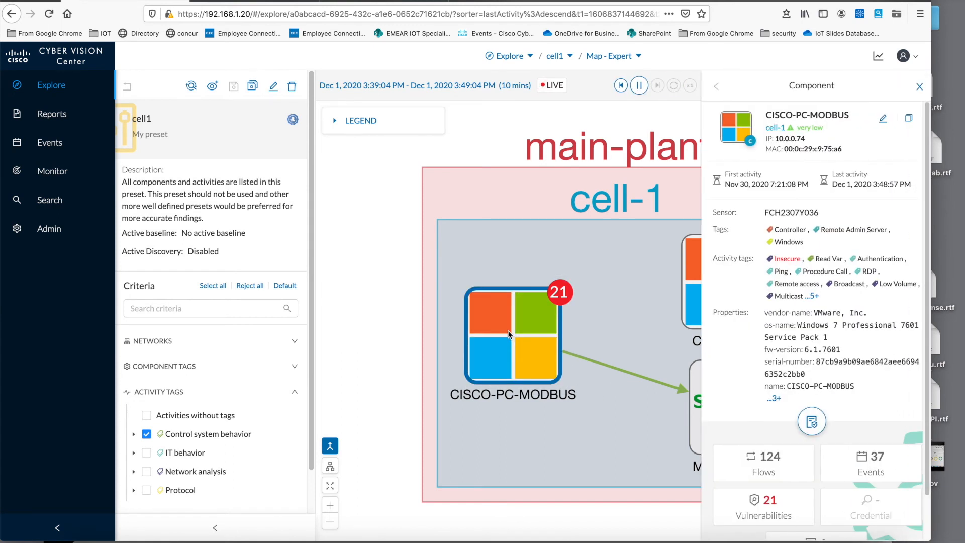
{"action": "left_click", "coordinate": [909, 121]}
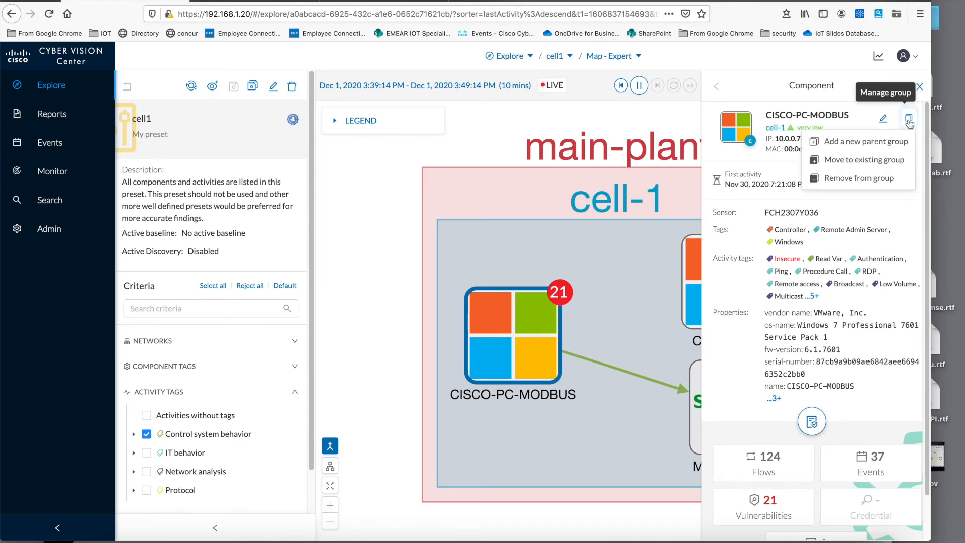
{"action": "left_click", "coordinate": [858, 161]}
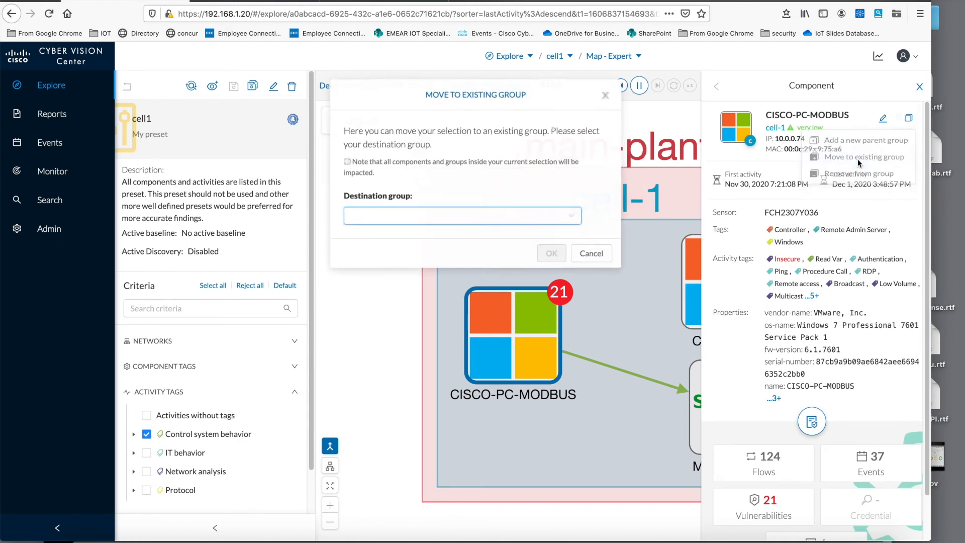
{"action": "left_click", "coordinate": [565, 221]}
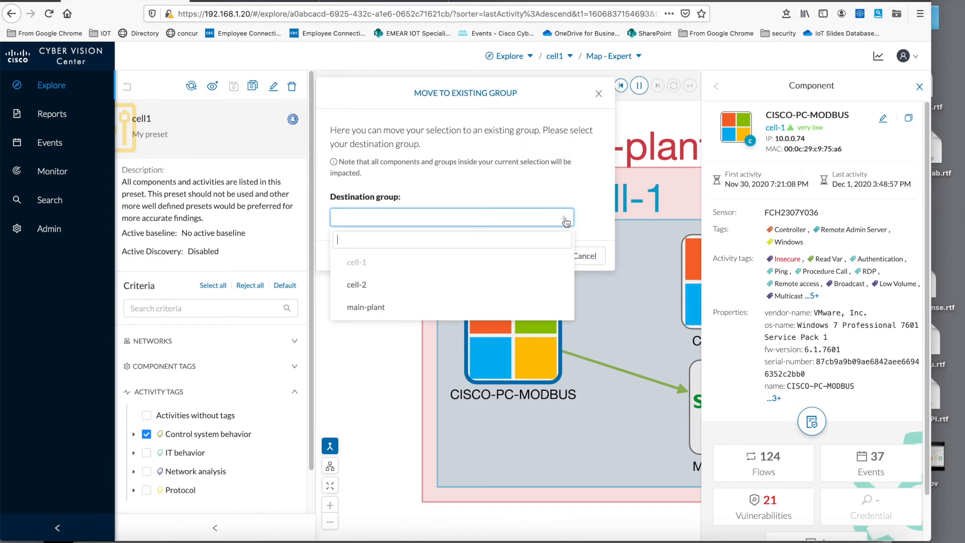
{"action": "left_click", "coordinate": [371, 284]}
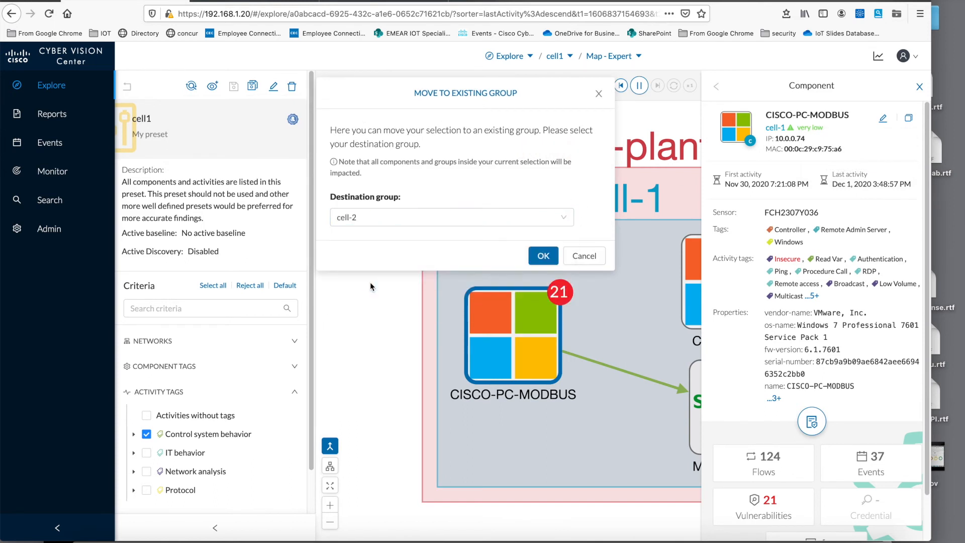
{"action": "left_click", "coordinate": [543, 258]}
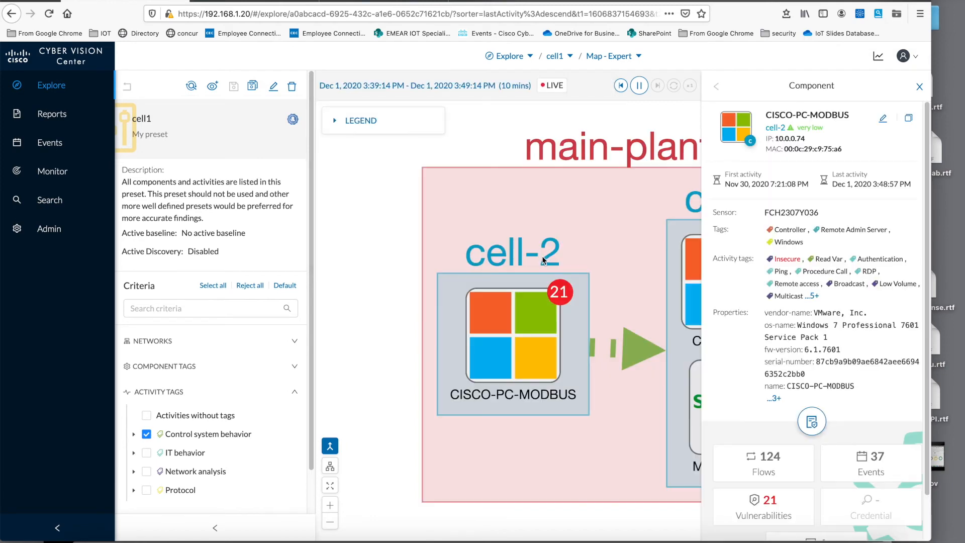
{"action": "left_click", "coordinate": [920, 88]}
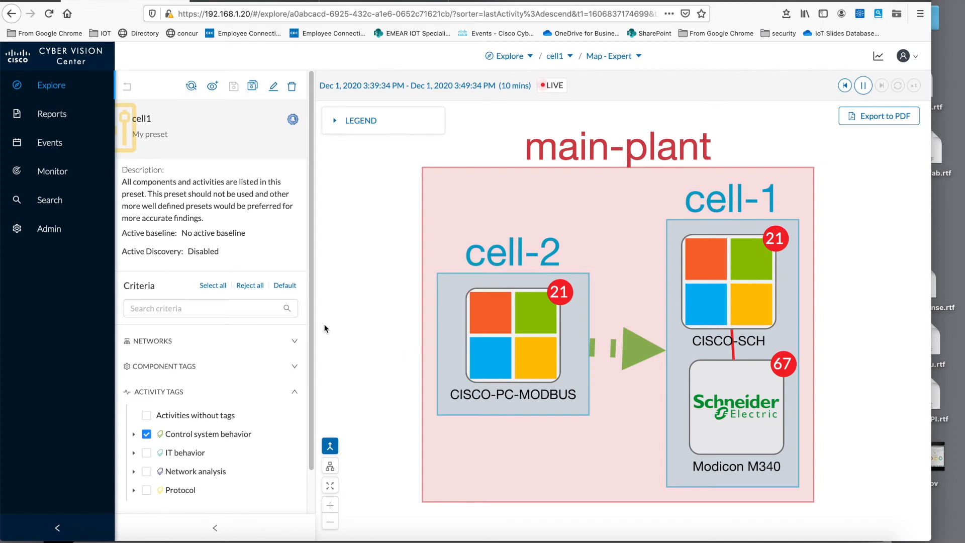
Switch to Cisco ISE, open the active endpoints list and check the endpoint profiles and authorization policies, closing the session info notice
{"action": "left_click", "coordinate": [253, 1]}
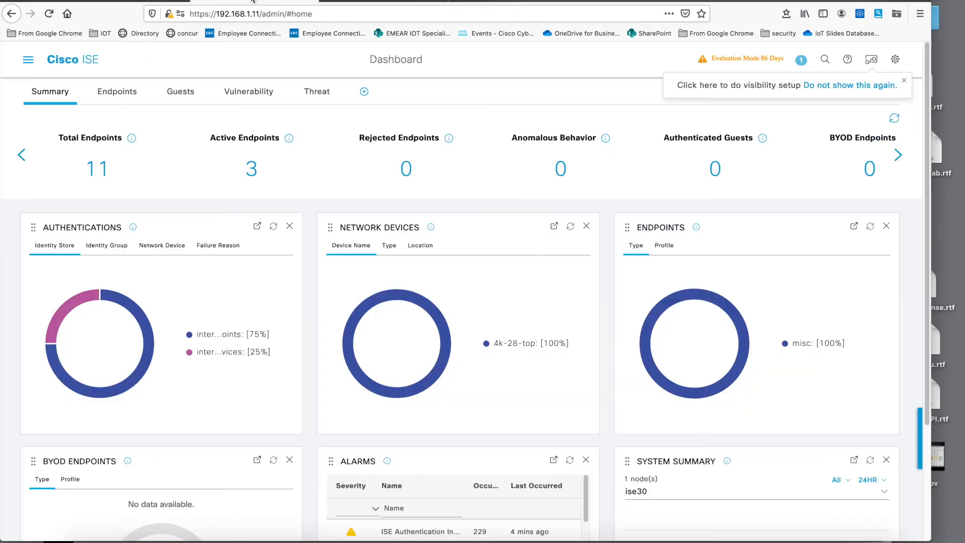
{"action": "left_click", "coordinate": [362, 1]}
{"action": "left_click", "coordinate": [251, 1]}
{"action": "left_click", "coordinate": [251, 173]}
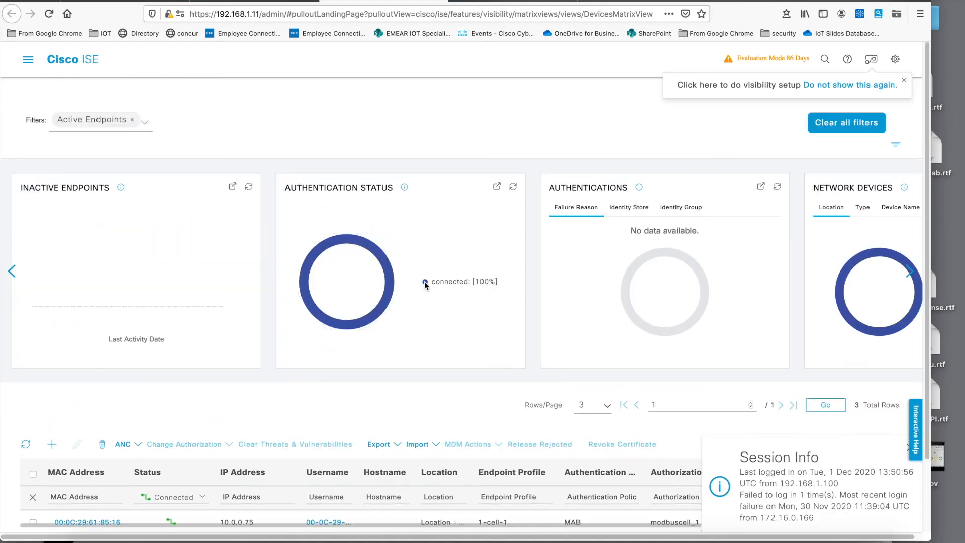
{"action": "scroll", "coordinate": [509, 378], "scroll_direction": "down", "scroll_amount": 3}
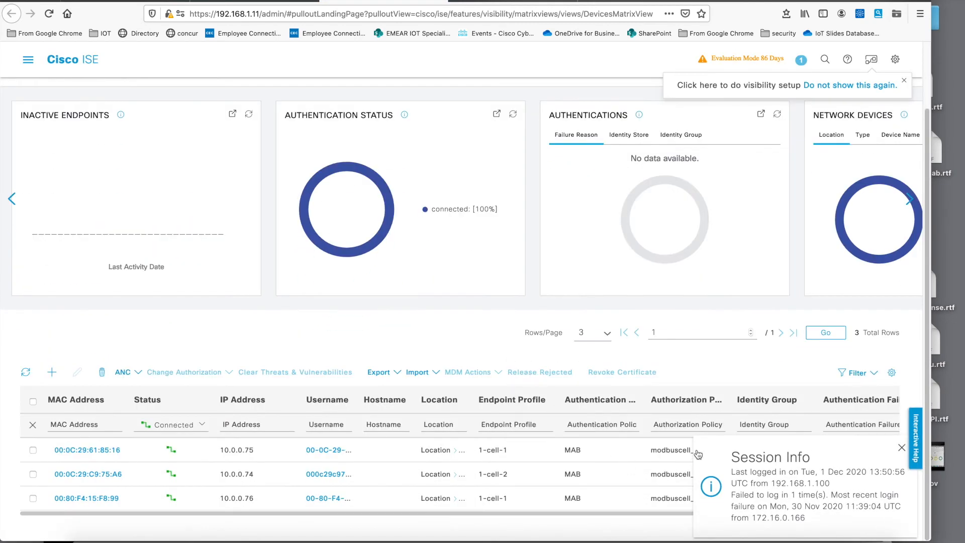
{"action": "left_click", "coordinate": [901, 448]}
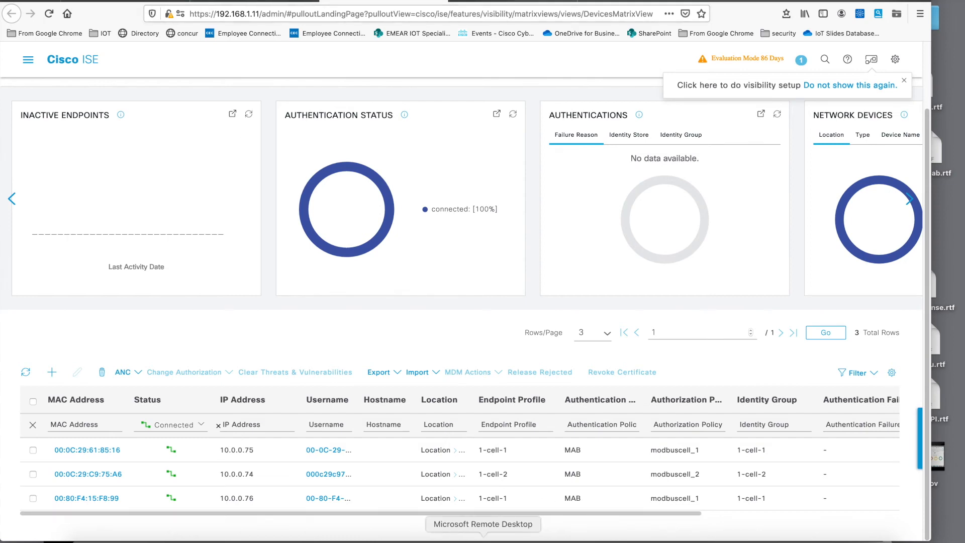
Switch to the 10.0.0.74 session in Microsoft Remote Desktop, check the ping and Modbus tester traffic, and return to the Cyber Vision map
{"action": "left_click", "coordinate": [483, 539]}
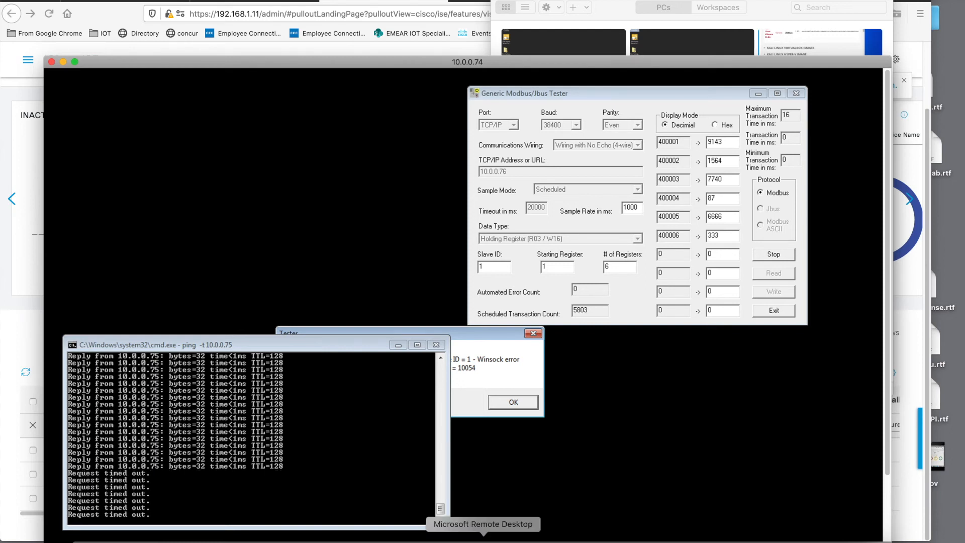
{"action": "left_click", "coordinate": [690, 535]}
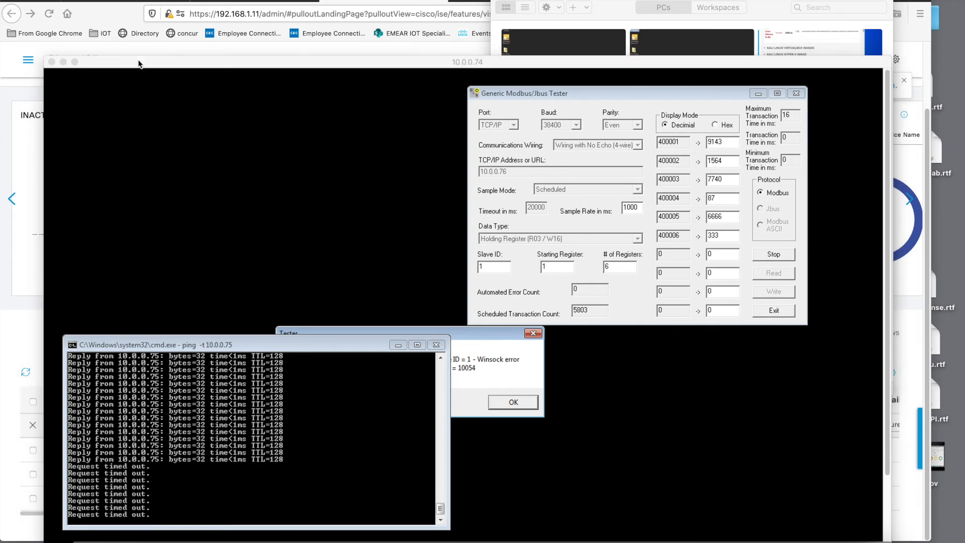
{"action": "left_click", "coordinate": [117, 5]}
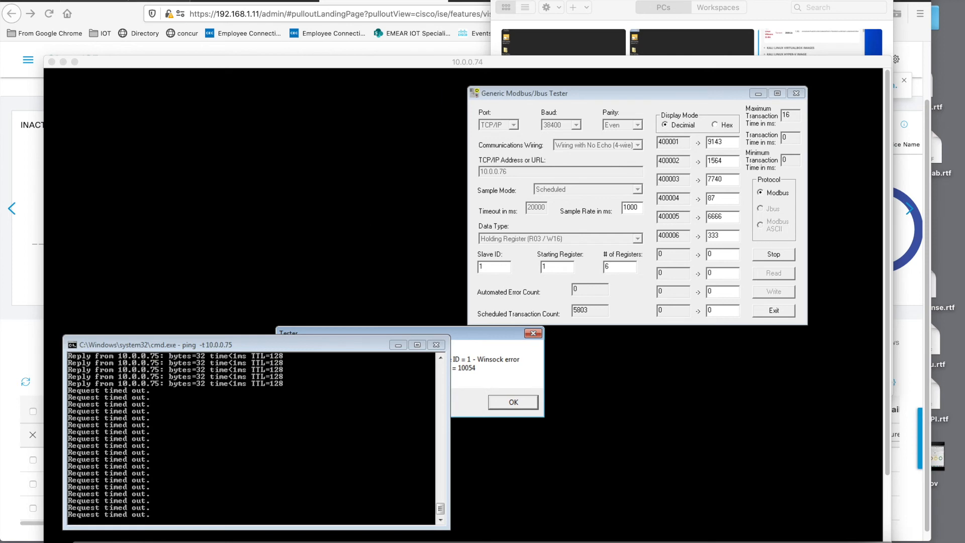
{"action": "left_click", "coordinate": [125, 1]}
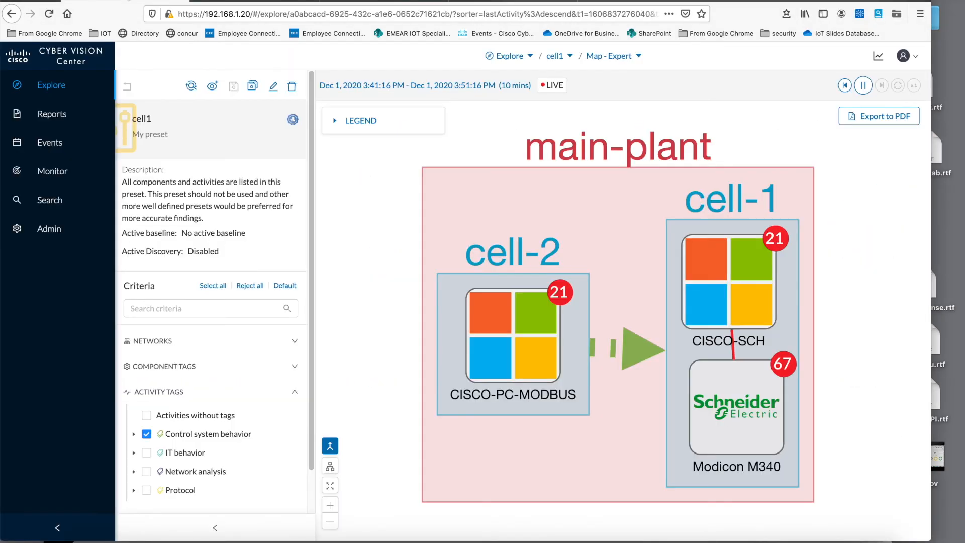
Move the CISCO-PC-MODBUS component to the existing group cell-1 and close its details
{"action": "left_click", "coordinate": [518, 304]}
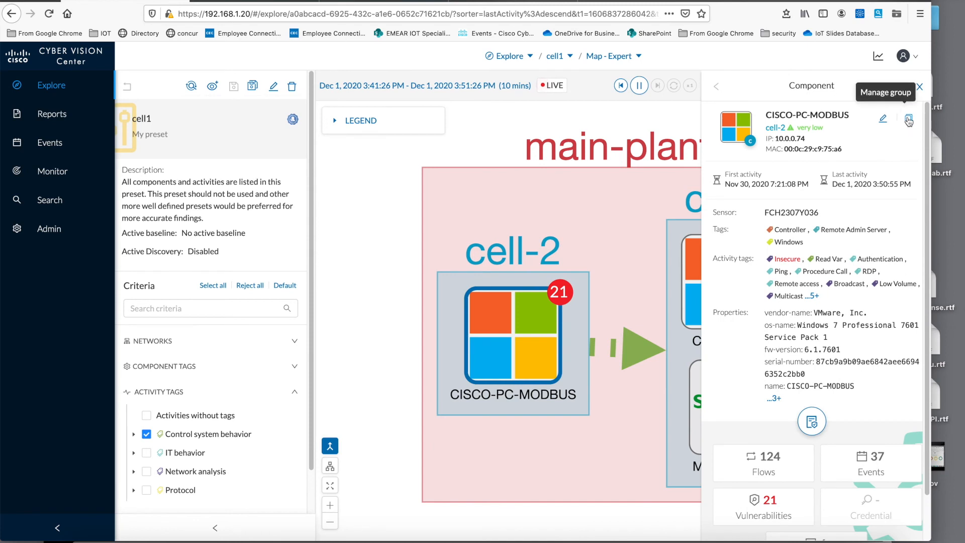
{"action": "left_click", "coordinate": [909, 121]}
{"action": "left_click", "coordinate": [861, 160]}
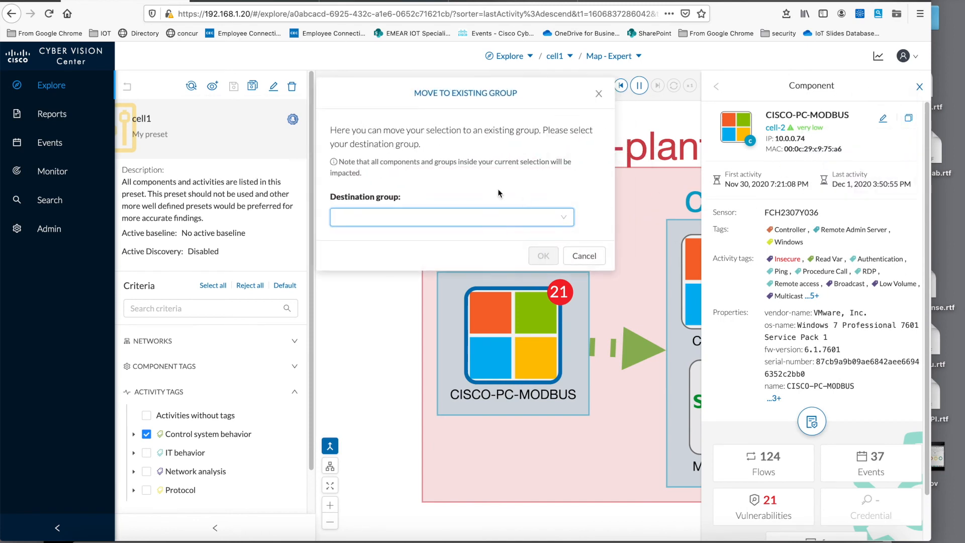
{"action": "left_click", "coordinate": [563, 217]}
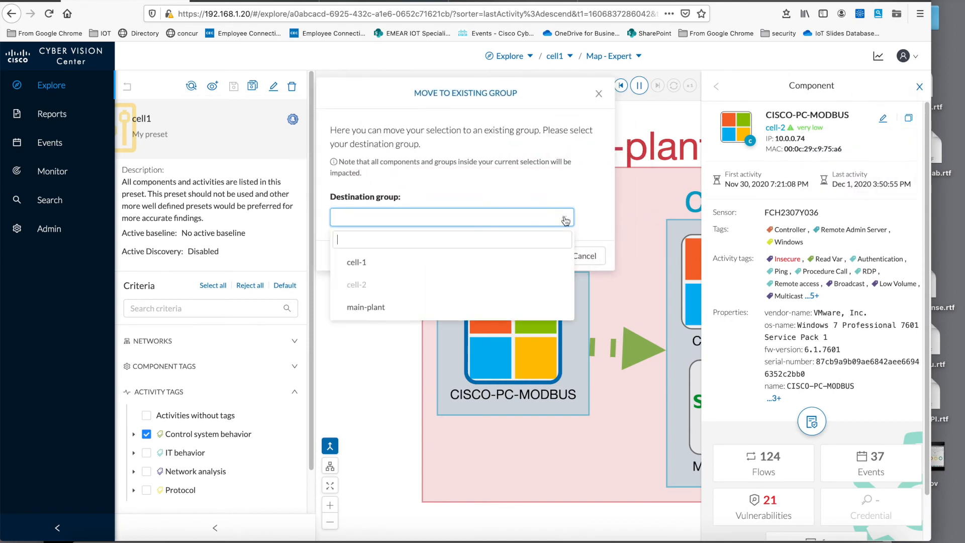
{"action": "left_click", "coordinate": [347, 264]}
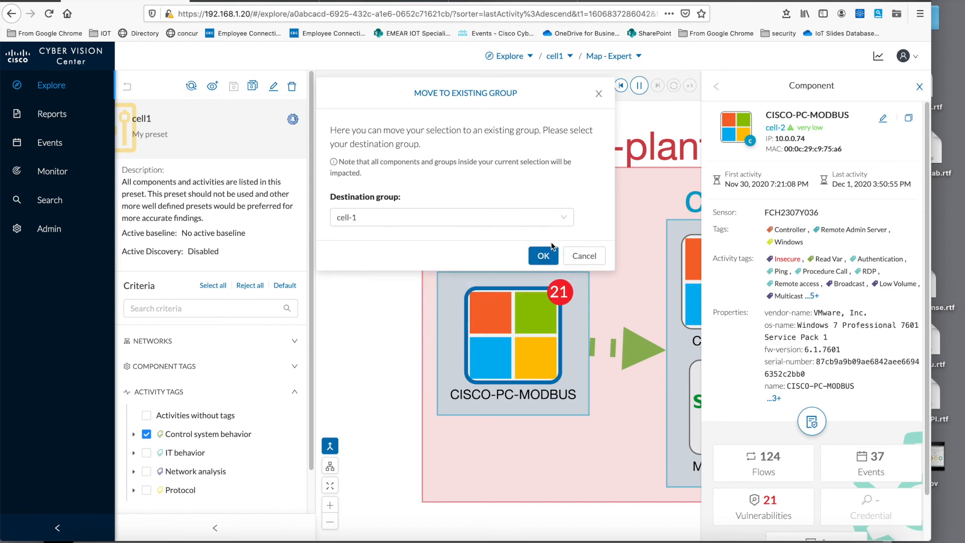
{"action": "left_click", "coordinate": [544, 255]}
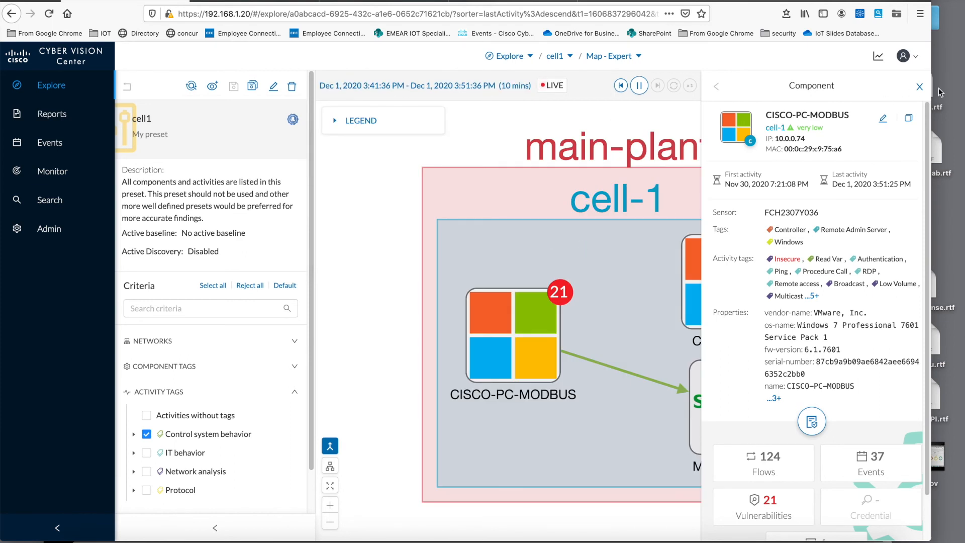
{"action": "left_click", "coordinate": [919, 86]}
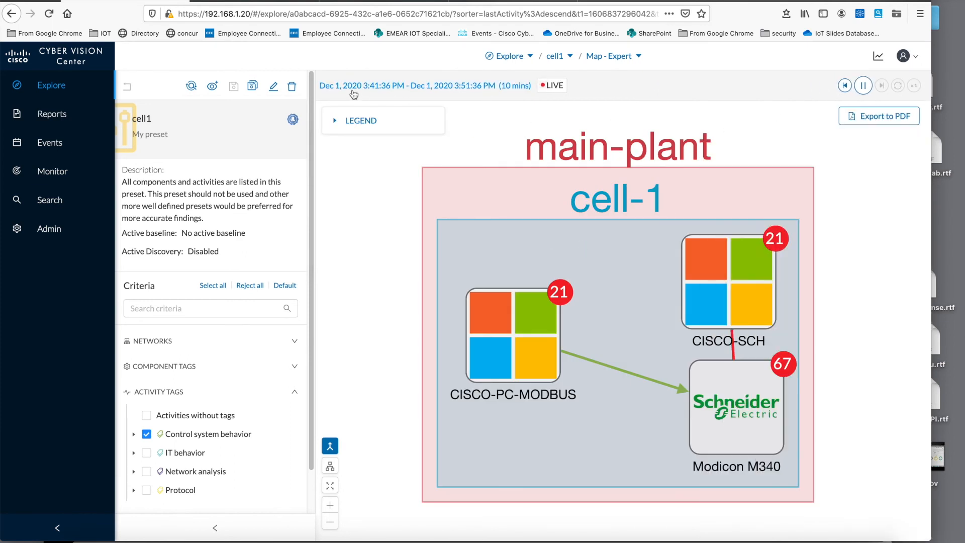
Switch to Cisco ISE, open the RADIUS live sessions and refresh them to check each endpoint's profile and security group
{"action": "left_click", "coordinate": [249, 1]}
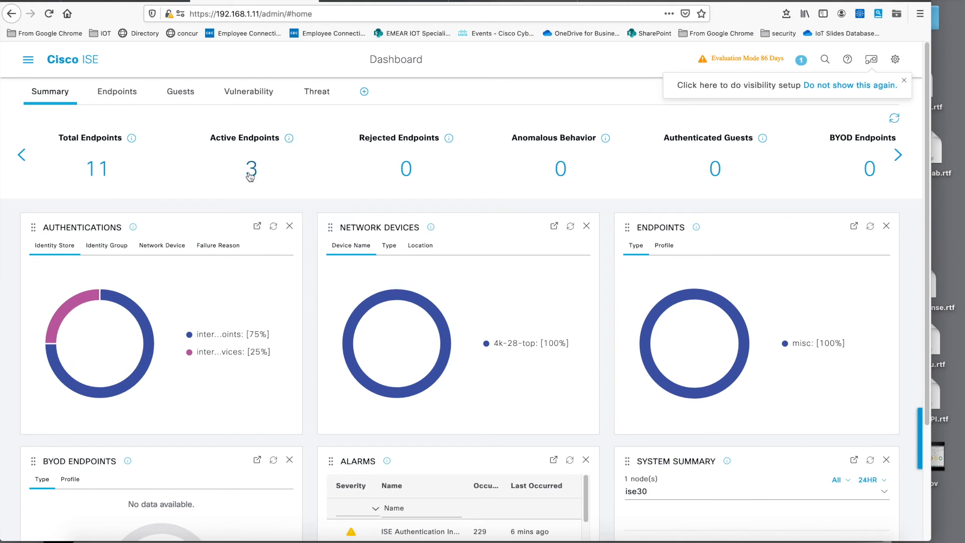
{"action": "left_click", "coordinate": [28, 61]}
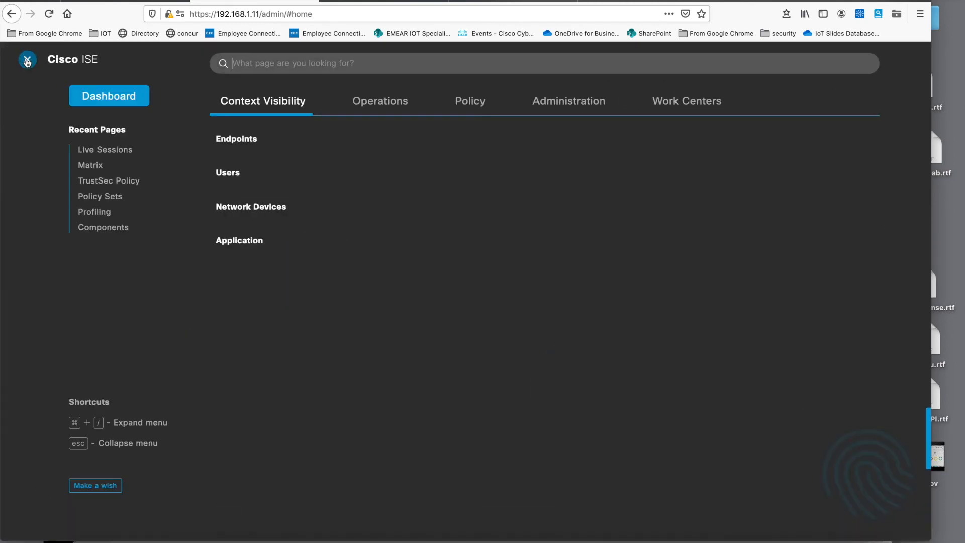
{"action": "left_click", "coordinate": [396, 101]}
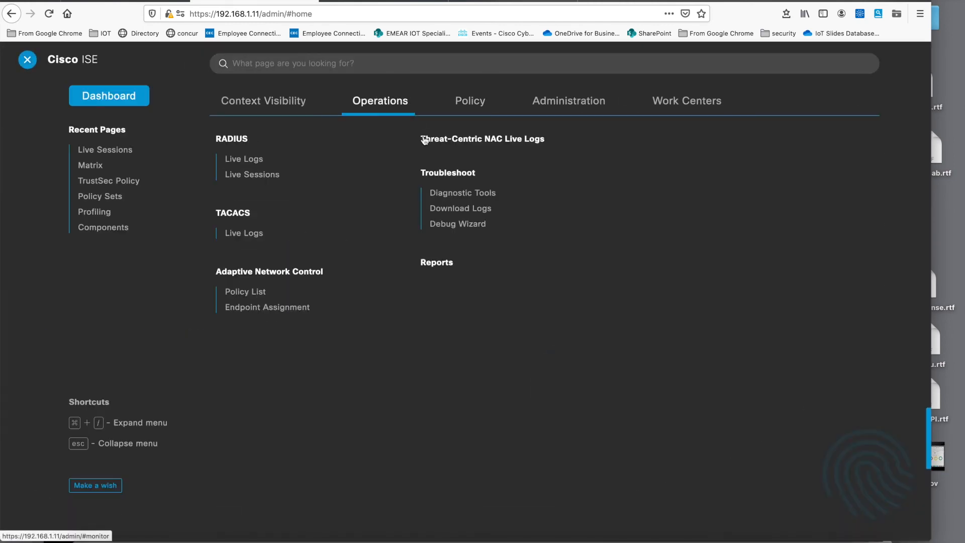
{"action": "left_click", "coordinate": [254, 177]}
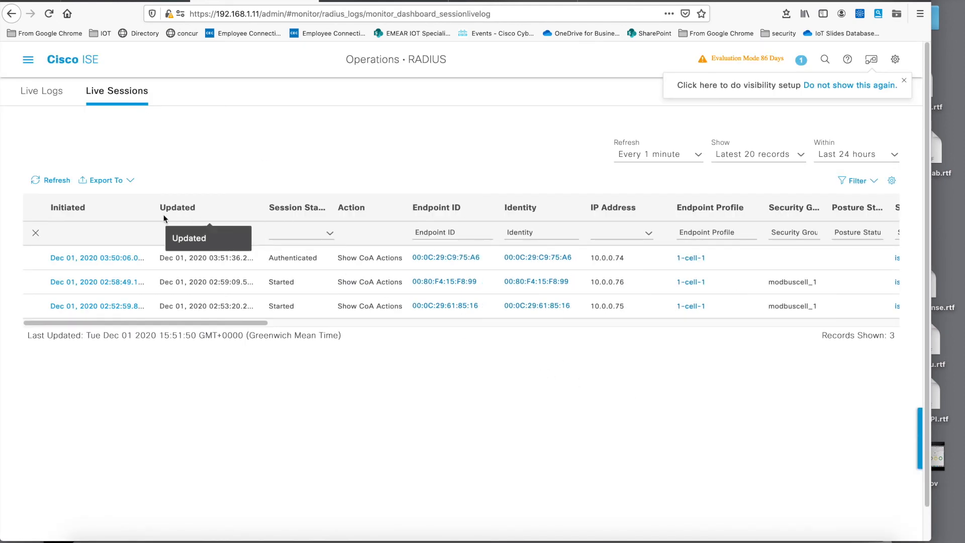
{"action": "left_click", "coordinate": [46, 182]}
{"action": "left_click", "coordinate": [47, 183]}
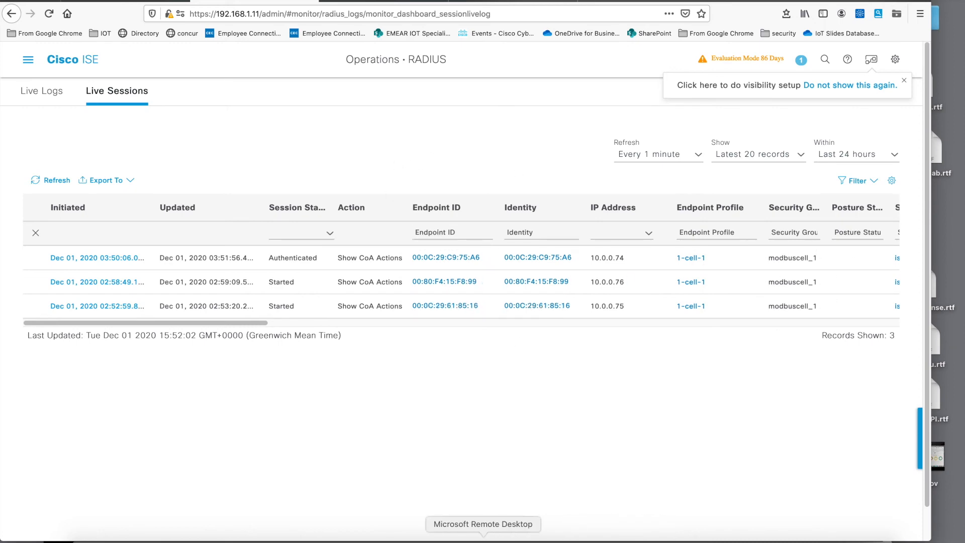
Switch to the 10.0.0.74 session in Microsoft Remote Desktop, dismiss the Modbus tester error and restart reading the holding registers
{"action": "left_click", "coordinate": [483, 537]}
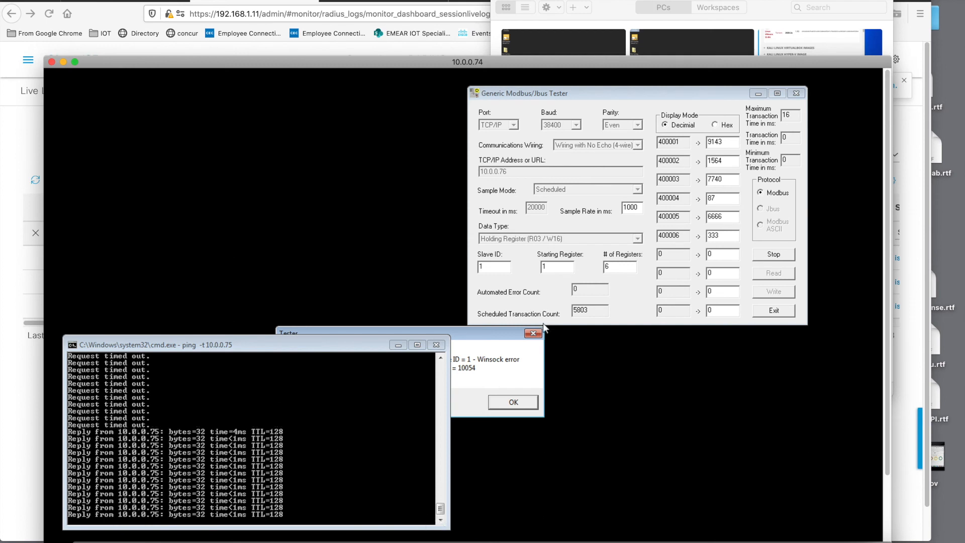
{"action": "left_click", "coordinate": [526, 402]}
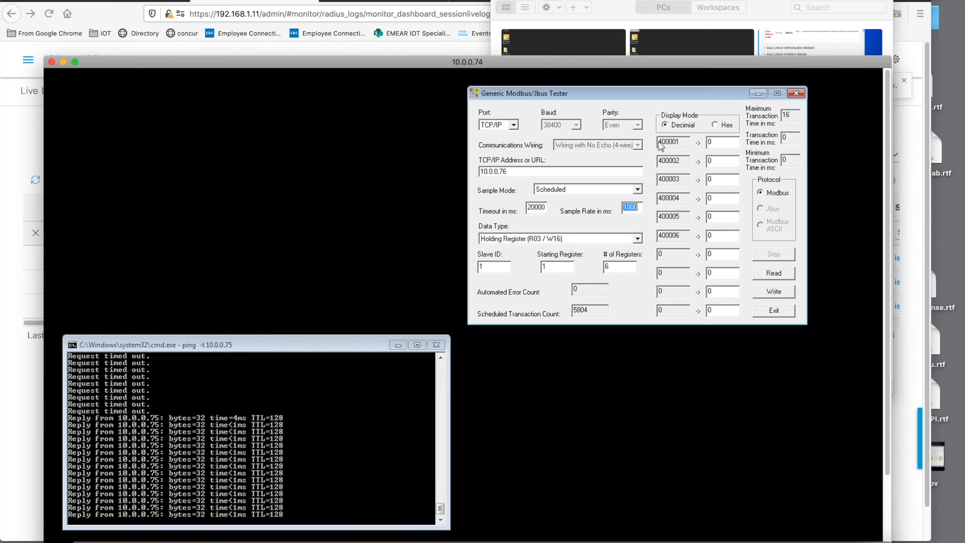
{"action": "left_click", "coordinate": [769, 276]}
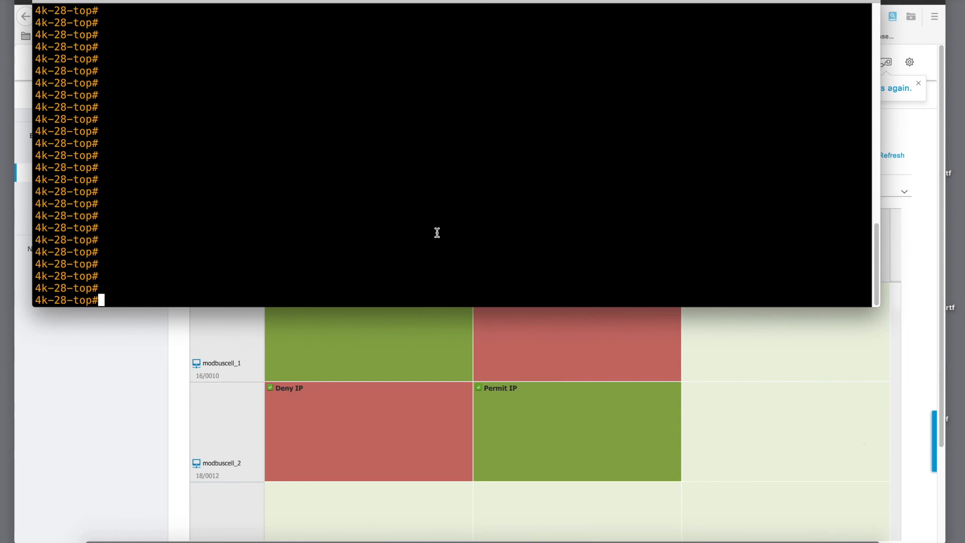
Run show authentication sessions on the 4k-28-top switch to examine the authenticated endpoints
{"action": "key", "text": "Up"}
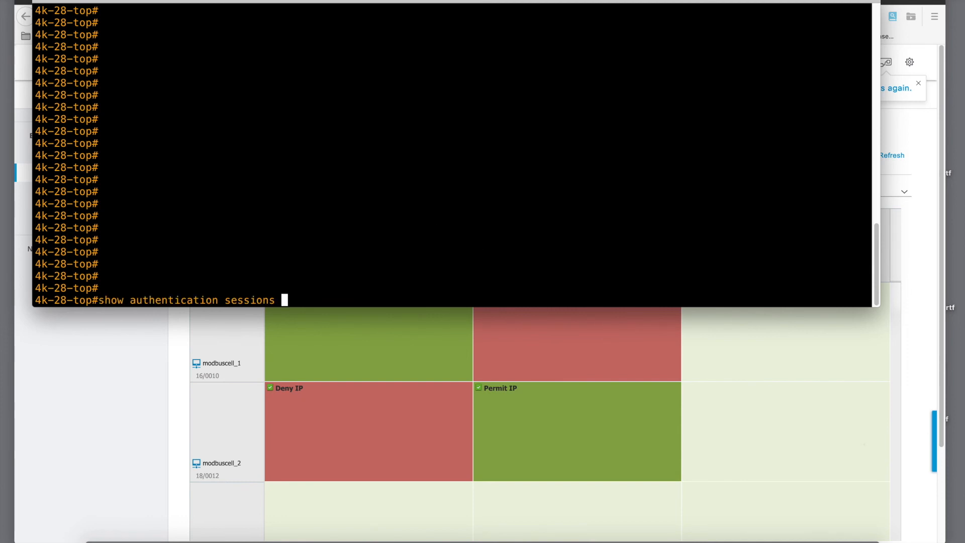
{"action": "key", "text": "Return"}
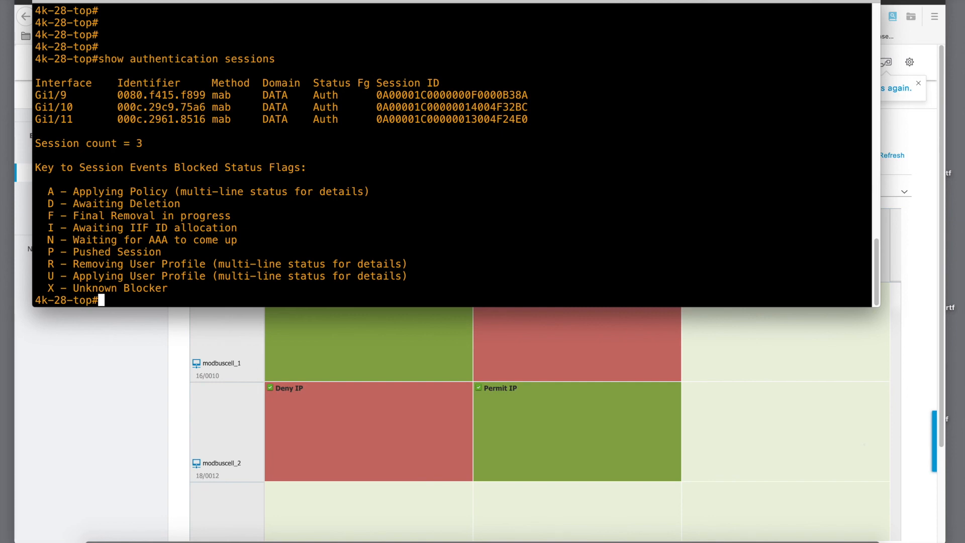
{"action": "key", "text": "Return"}
{"action": "key", "text": "Return"}
Run show cts role-based permissions on the 4k-28-top switch to examine the downloaded TrustSec policy
{"action": "type", "text": "show "}
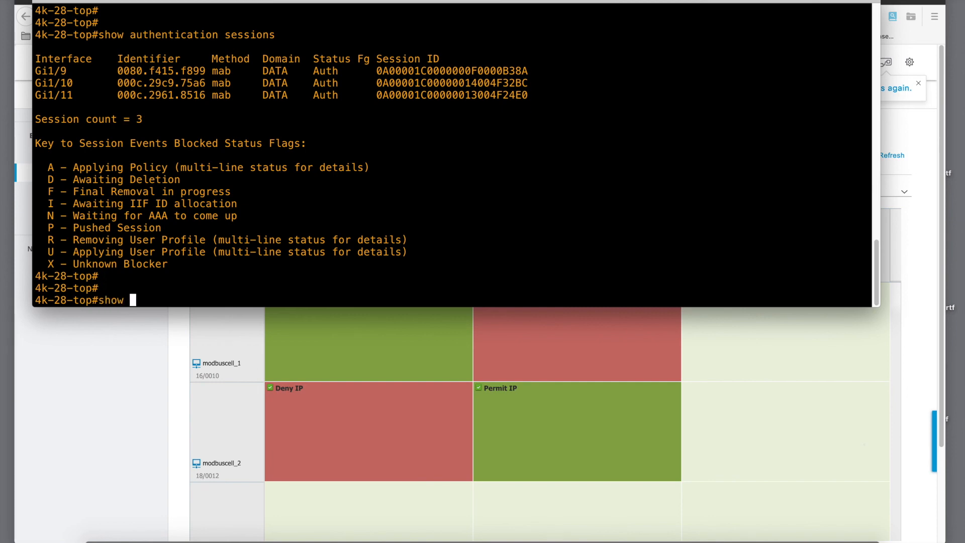
{"action": "type", "text": "cts ro"}
{"action": "key", "text": "Tab"}
{"action": "type", "text": "pe"}
{"action": "key", "text": "Tab"}
{"action": "key", "text": "Return"}
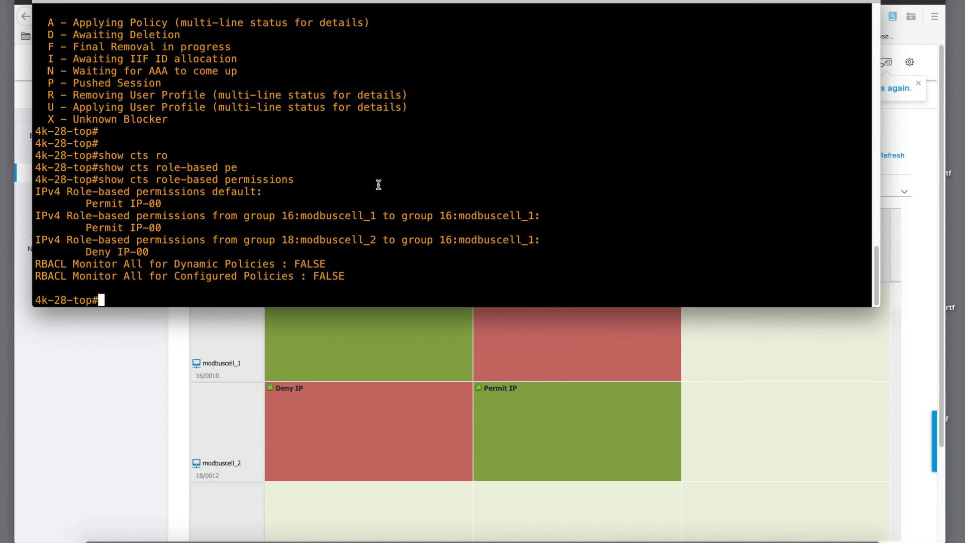
Run show cts role-based sgt-map all on the switch to examine the security group tags bound to the IP addresses
{"action": "key", "text": "Up"}
{"action": "key", "text": "BackSpace"}
{"action": "key", "text": "BackSpace"}
{"action": "key", "text": "BackSpace"}
{"action": "key", "text": "BackSpace"}
{"action": "key", "text": "BackSpace"}
{"action": "key", "text": "BackSpace"}
{"action": "key", "text": "BackSpace"}
{"action": "key", "text": "BackSpace"}
{"action": "key", "text": "BackSpace"}
{"action": "key", "text": "BackSpace"}
{"action": "key", "text": "BackSpace"}
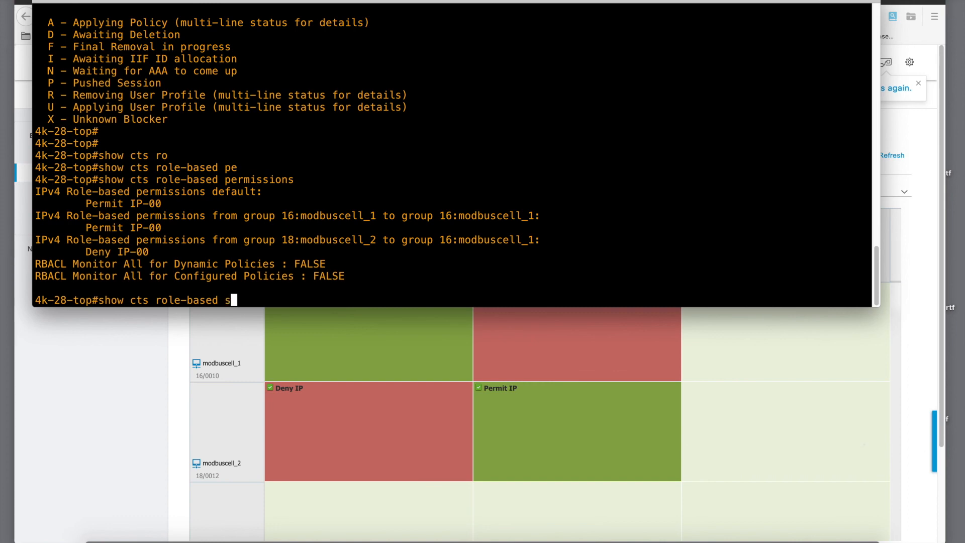
{"action": "type", "text": "s"}
{"action": "key", "text": "Tab"}
{"action": "type", "text": "all"}
{"action": "key", "text": "Return"}
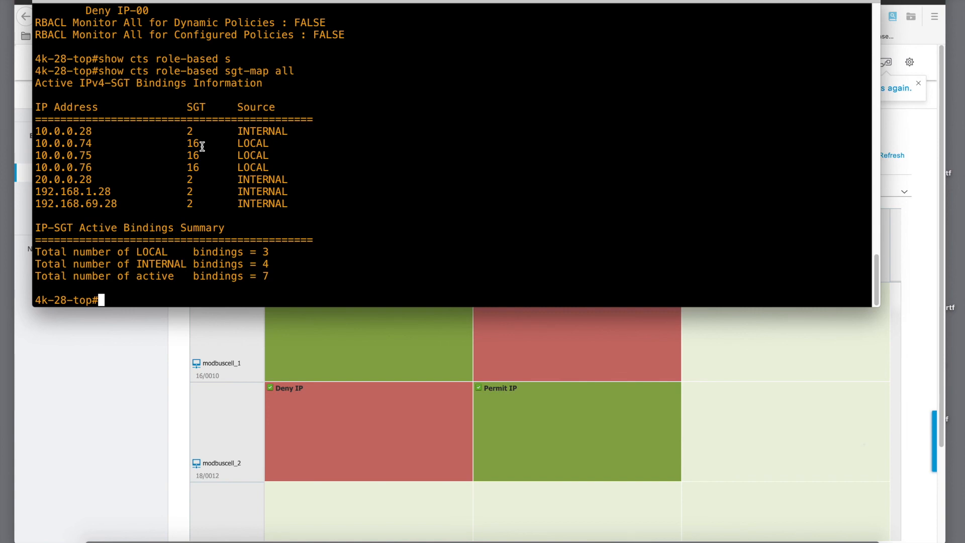
Switch to the Cyber Vision map and move the CISCO-PC-MODBUS component to the existing group cell-2
{"action": "left_click", "coordinate": [171, 329]}
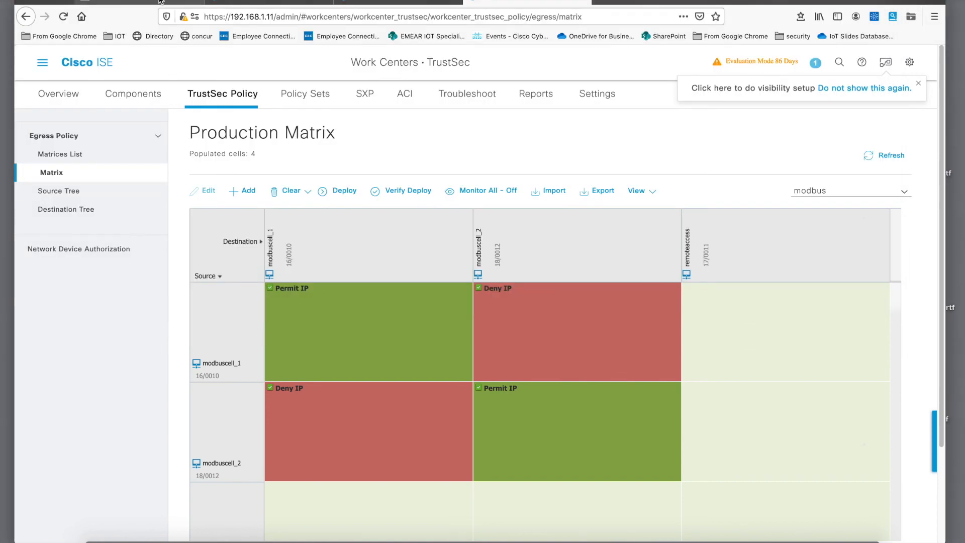
{"action": "left_click", "coordinate": [184, 2]}
{"action": "left_click", "coordinate": [527, 356]}
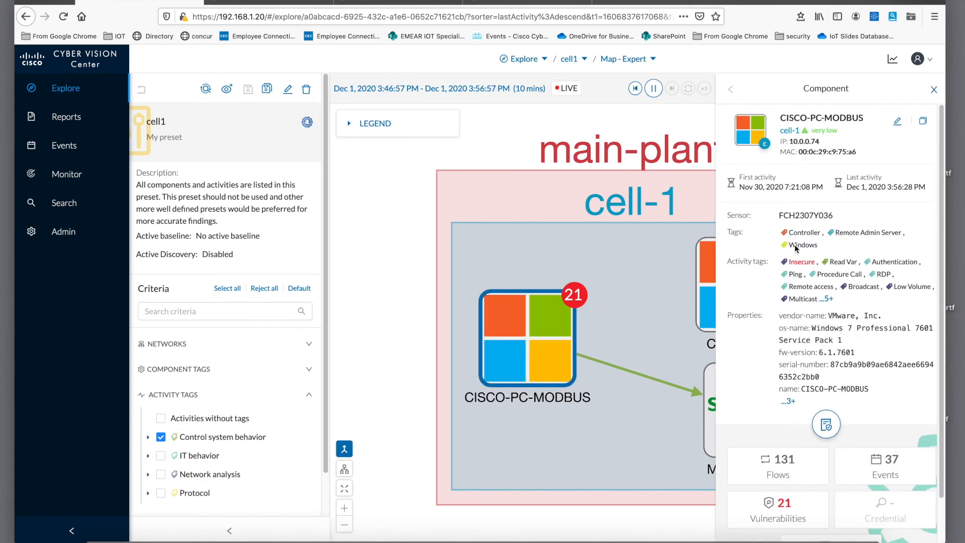
{"action": "left_click", "coordinate": [923, 120]}
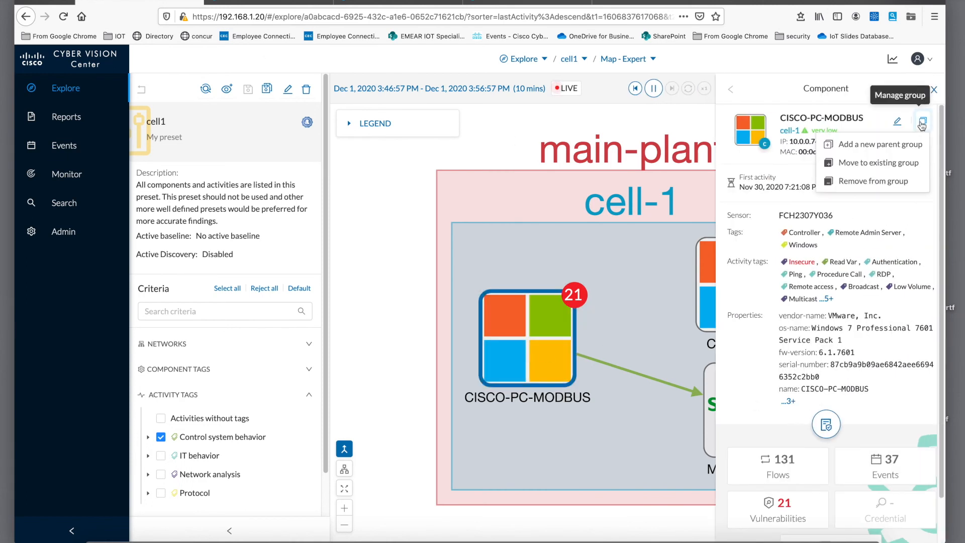
{"action": "left_click", "coordinate": [875, 163]}
{"action": "left_click", "coordinate": [409, 222]}
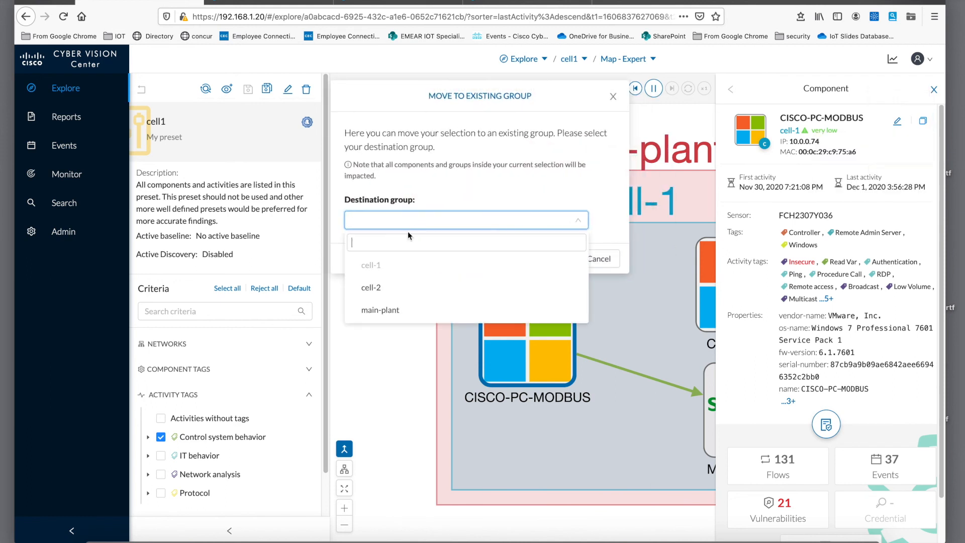
{"action": "left_click", "coordinate": [372, 288]}
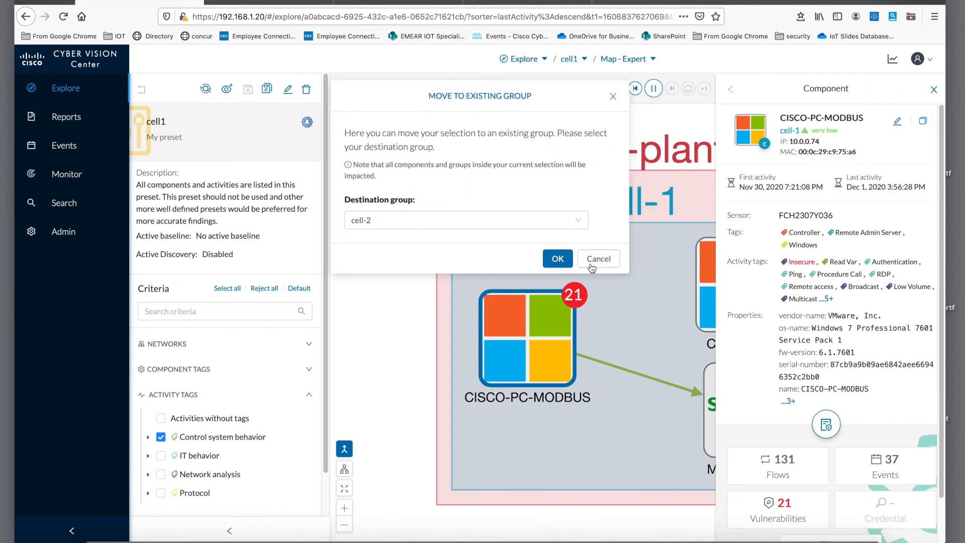
{"action": "left_click", "coordinate": [558, 258]}
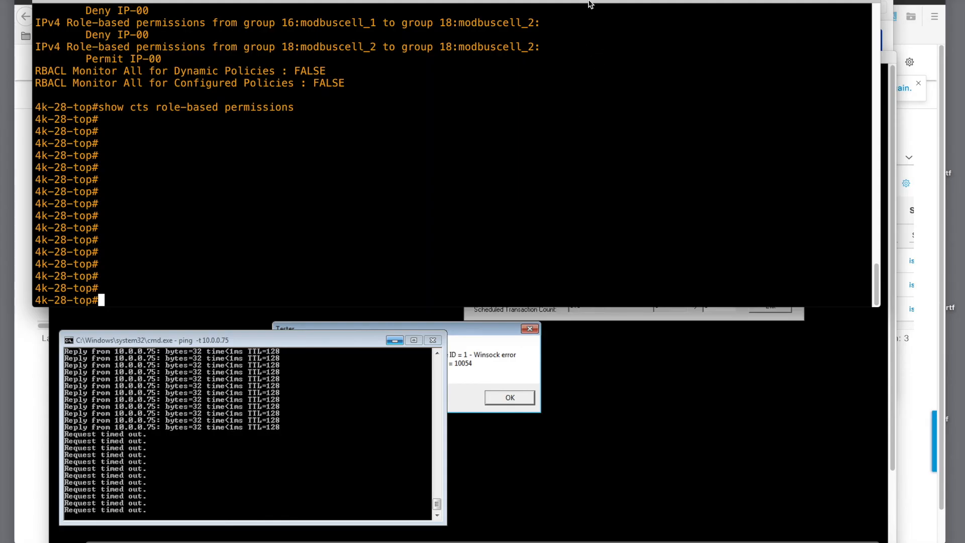
Bring the whole telnet window into view and run show cts role-based sgt-map all to recheck the tag of 10.0.0.74
{"action": "left_click_drag", "start_coordinate": [590, 4], "coordinate": [595, 76]}
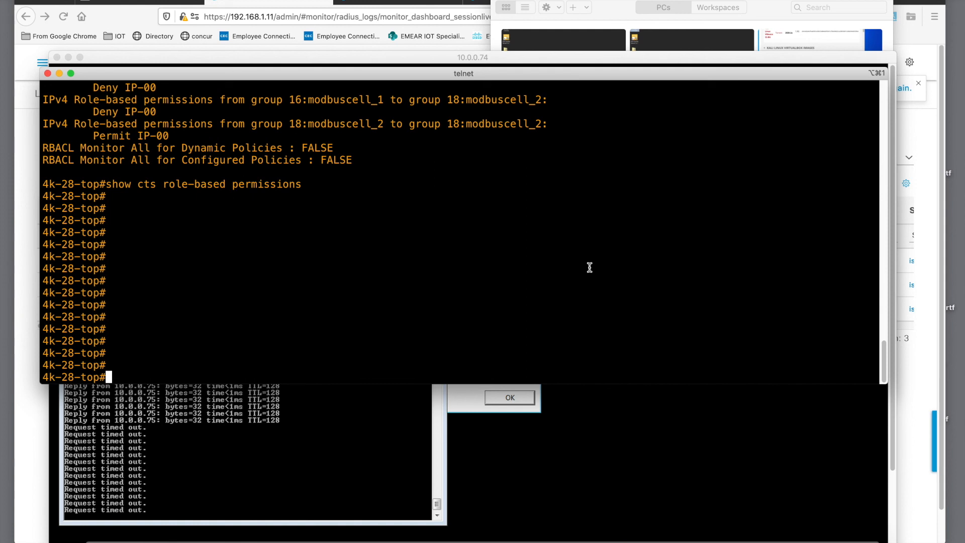
{"action": "key", "text": "Up"}
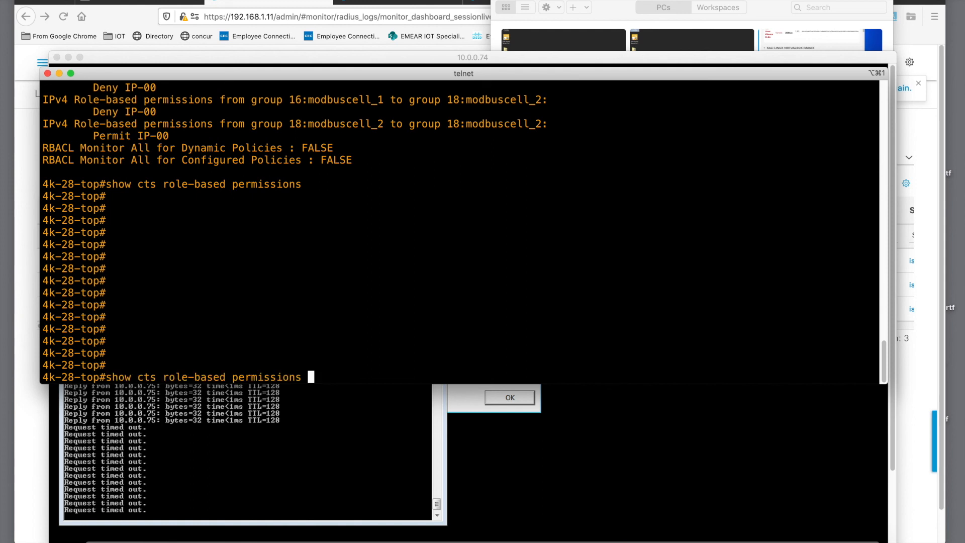
{"action": "key", "text": "BackSpace"}
{"action": "key", "text": "BackSpace"}
{"action": "key", "text": "BackSpace"}
{"action": "key", "text": "BackSpace"}
{"action": "key", "text": "BackSpace"}
{"action": "key", "text": "BackSpace"}
{"action": "key", "text": "BackSpace"}
{"action": "key", "text": "BackSpace"}
{"action": "key", "text": "BackSpace"}
{"action": "key", "text": "BackSpace"}
{"action": "key", "text": "BackSpace"}
{"action": "key", "text": "BackSpace"}
{"action": "type", "text": "sgt-map all"}
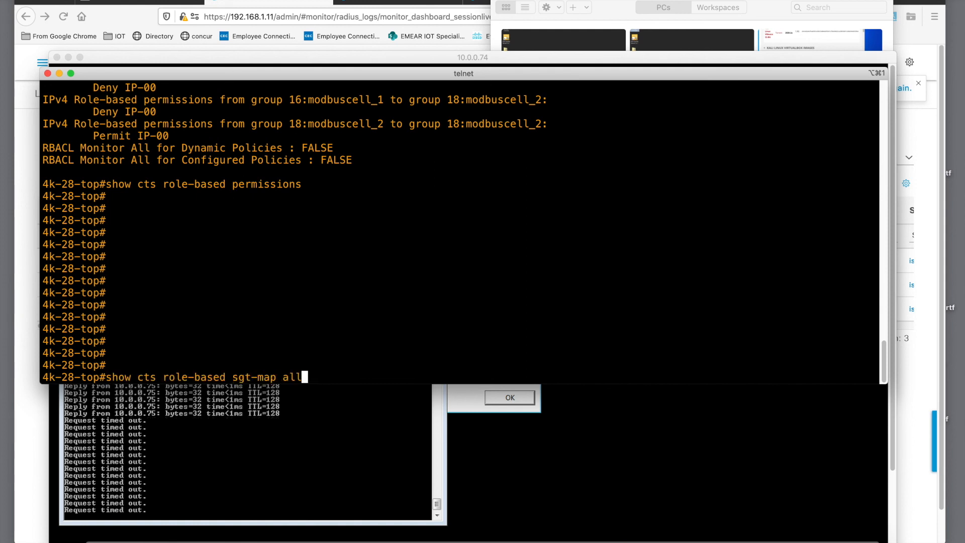
{"action": "key", "text": "Return"}
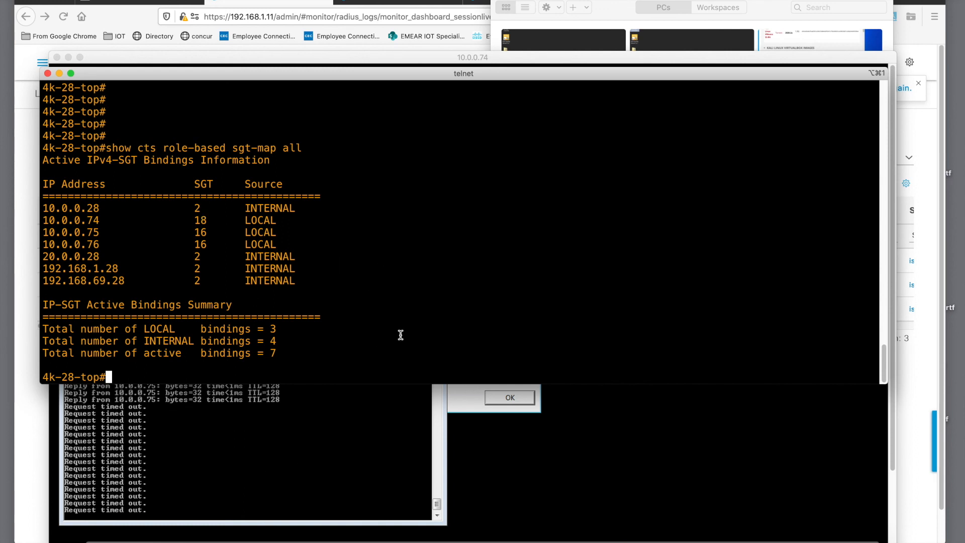
Run show cts role-based permissions again to compare the modbuscell_1 and modbuscell_2 rules, and switch back to the browser
{"action": "key", "text": "Up"}
{"action": "key", "text": "Up"}
{"action": "key", "text": "Return"}
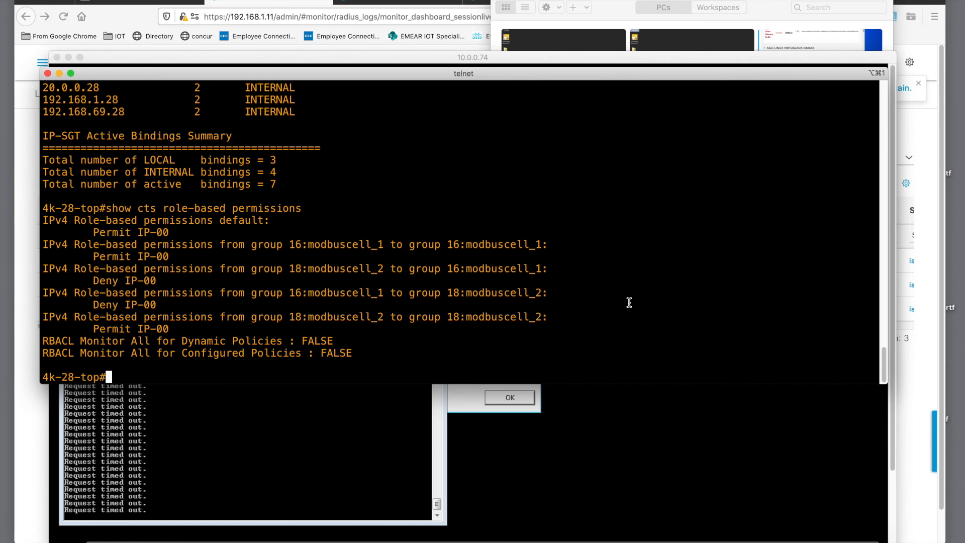
{"action": "left_click", "coordinate": [708, 540]}
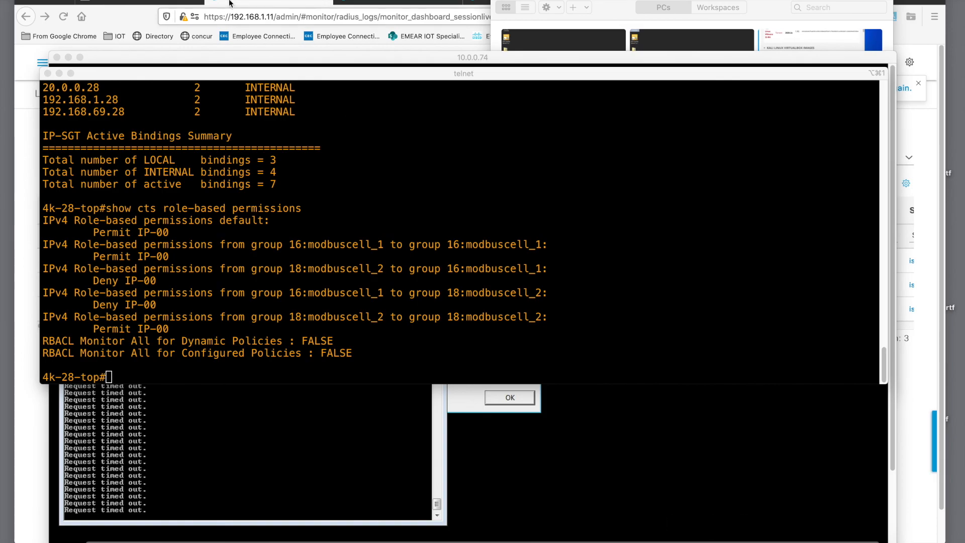
{"action": "left_click", "coordinate": [121, 1]}
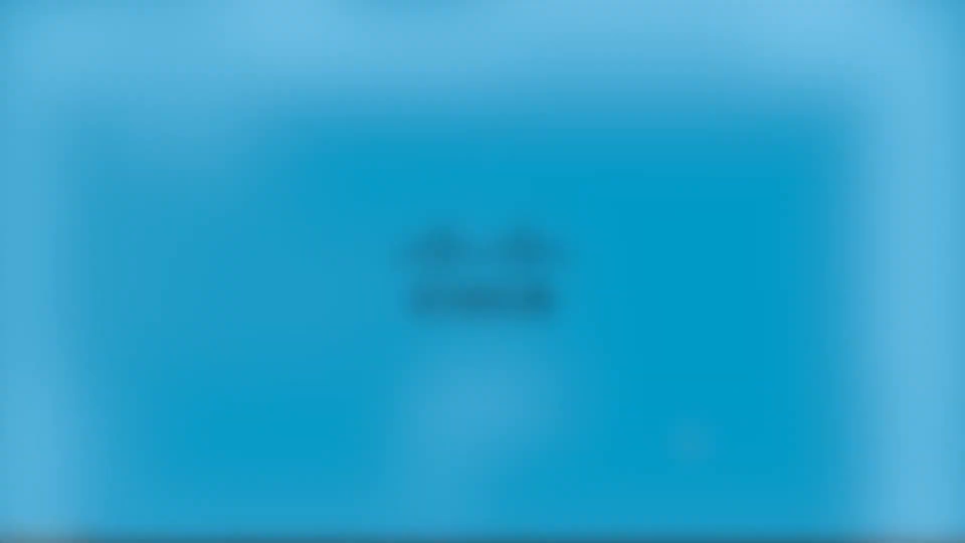